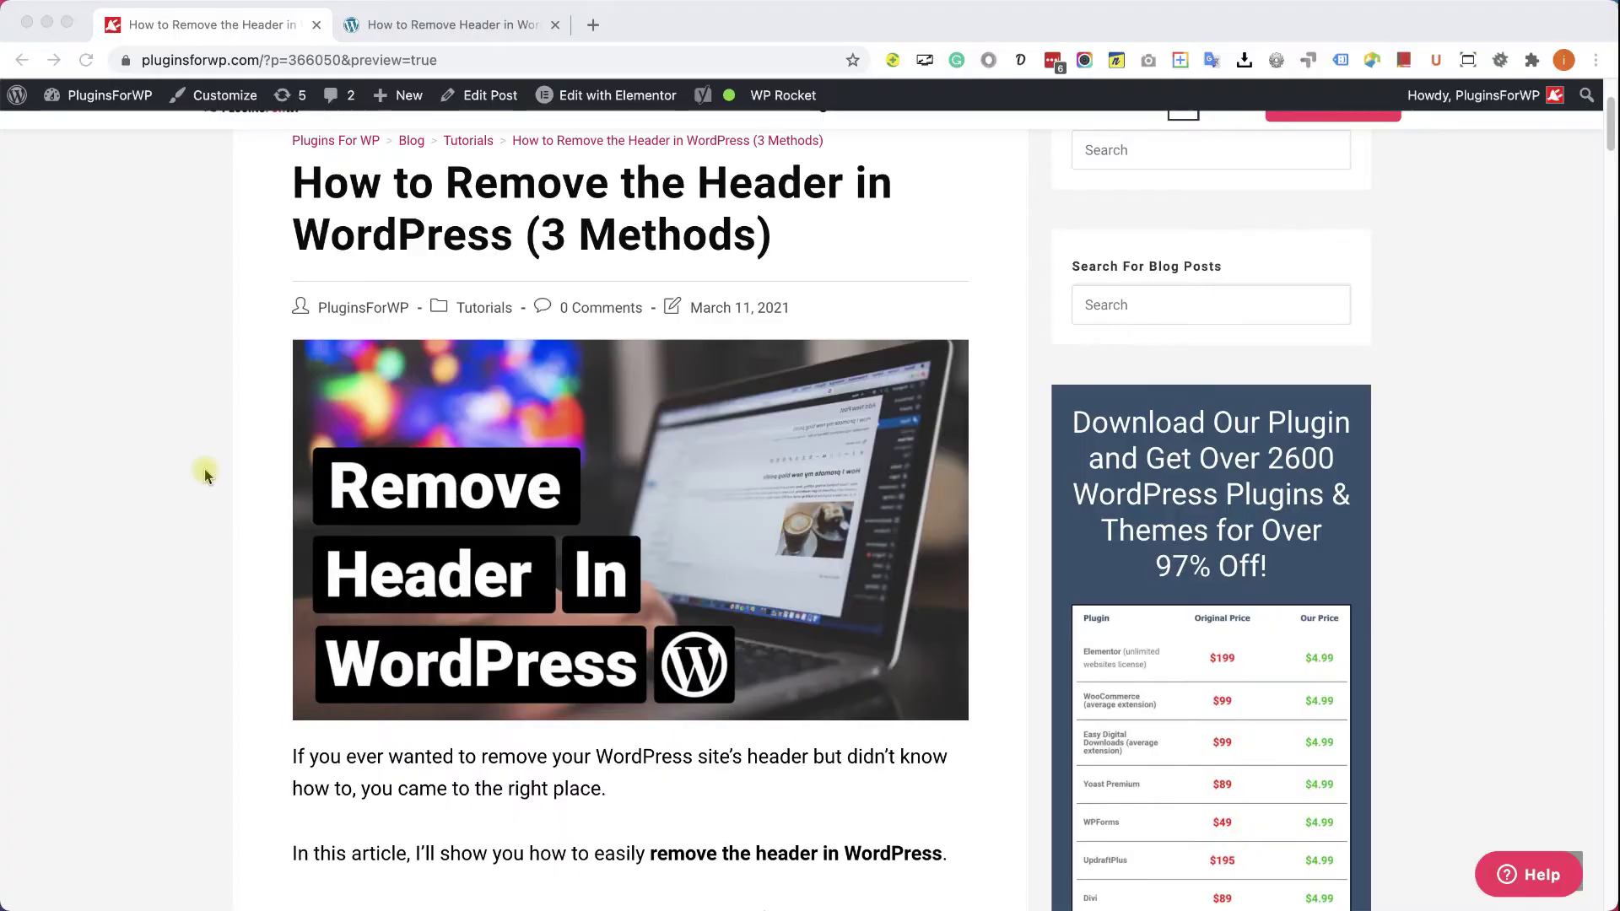
Give the How to Remove Header in WordPress page the Elementor Canvas template, update it, and view it live.
{"action": "left_click", "coordinate": [434, 38]}
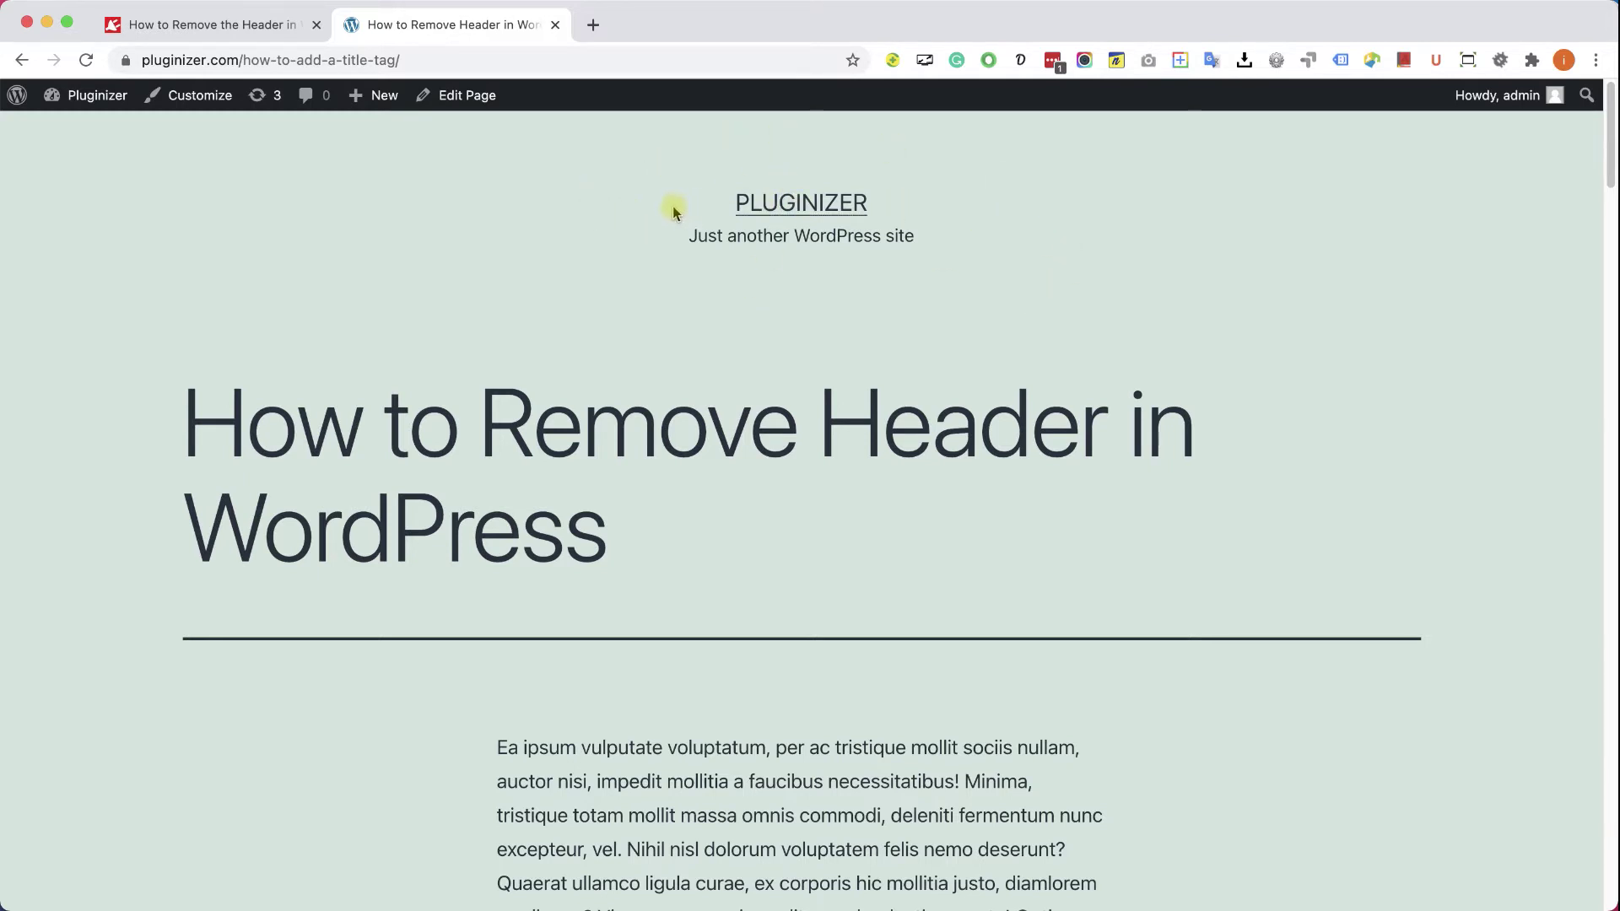
{"action": "left_click", "coordinate": [465, 95], "text": "super"}
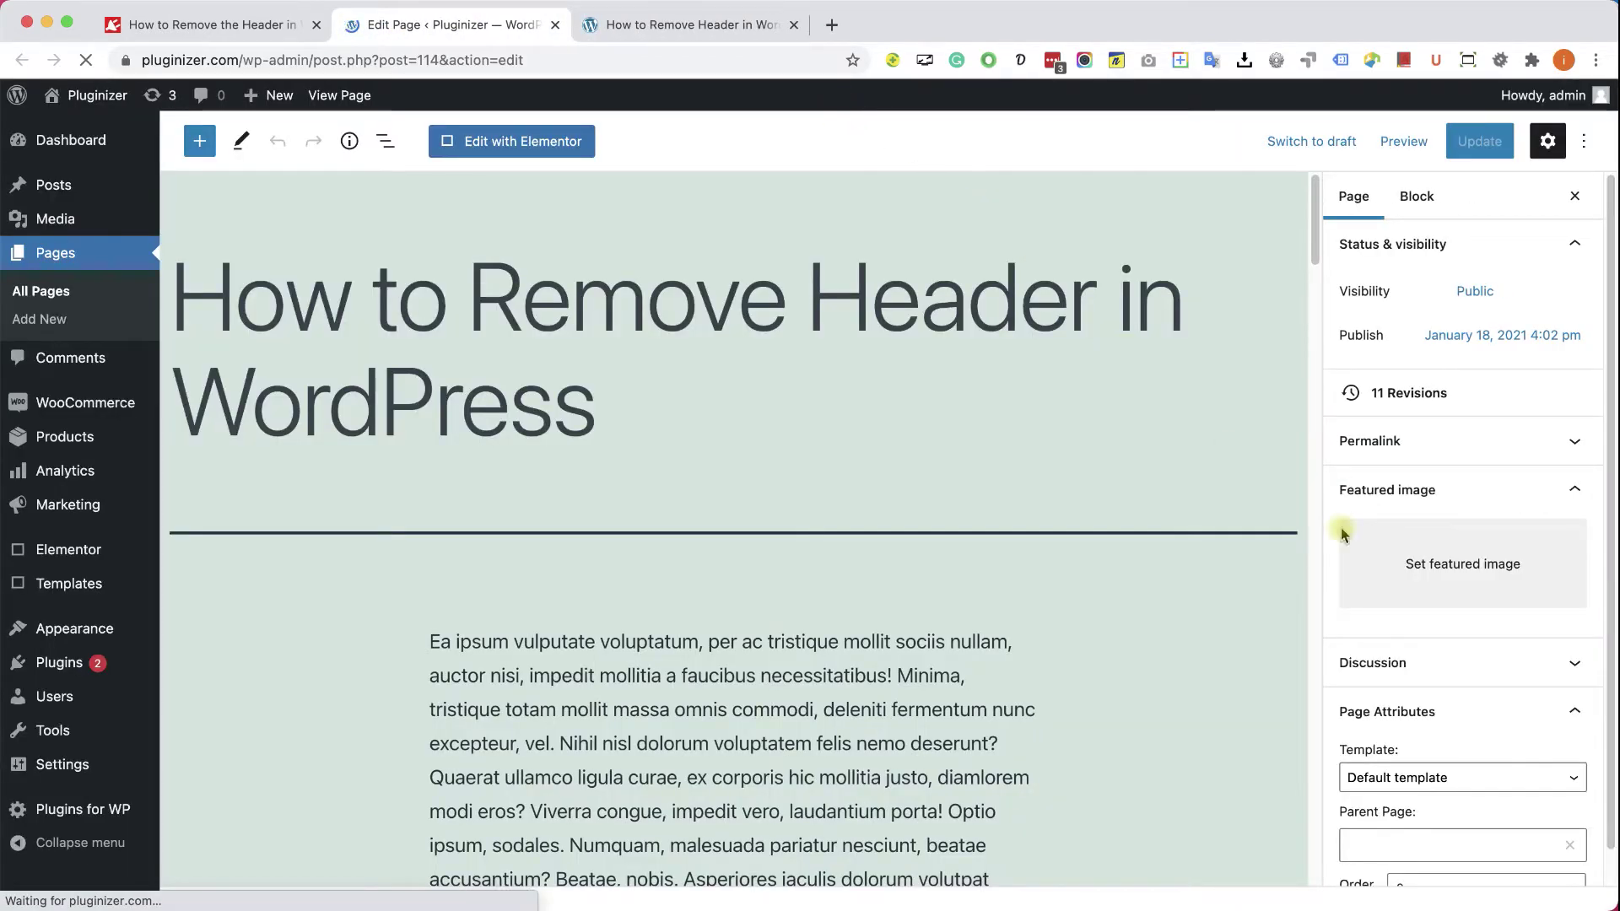
{"action": "scroll", "coordinate": [1408, 601], "scroll_direction": "down", "scroll_amount": 1}
{"action": "scroll", "coordinate": [1426, 603], "scroll_direction": "down", "scroll_amount": 2}
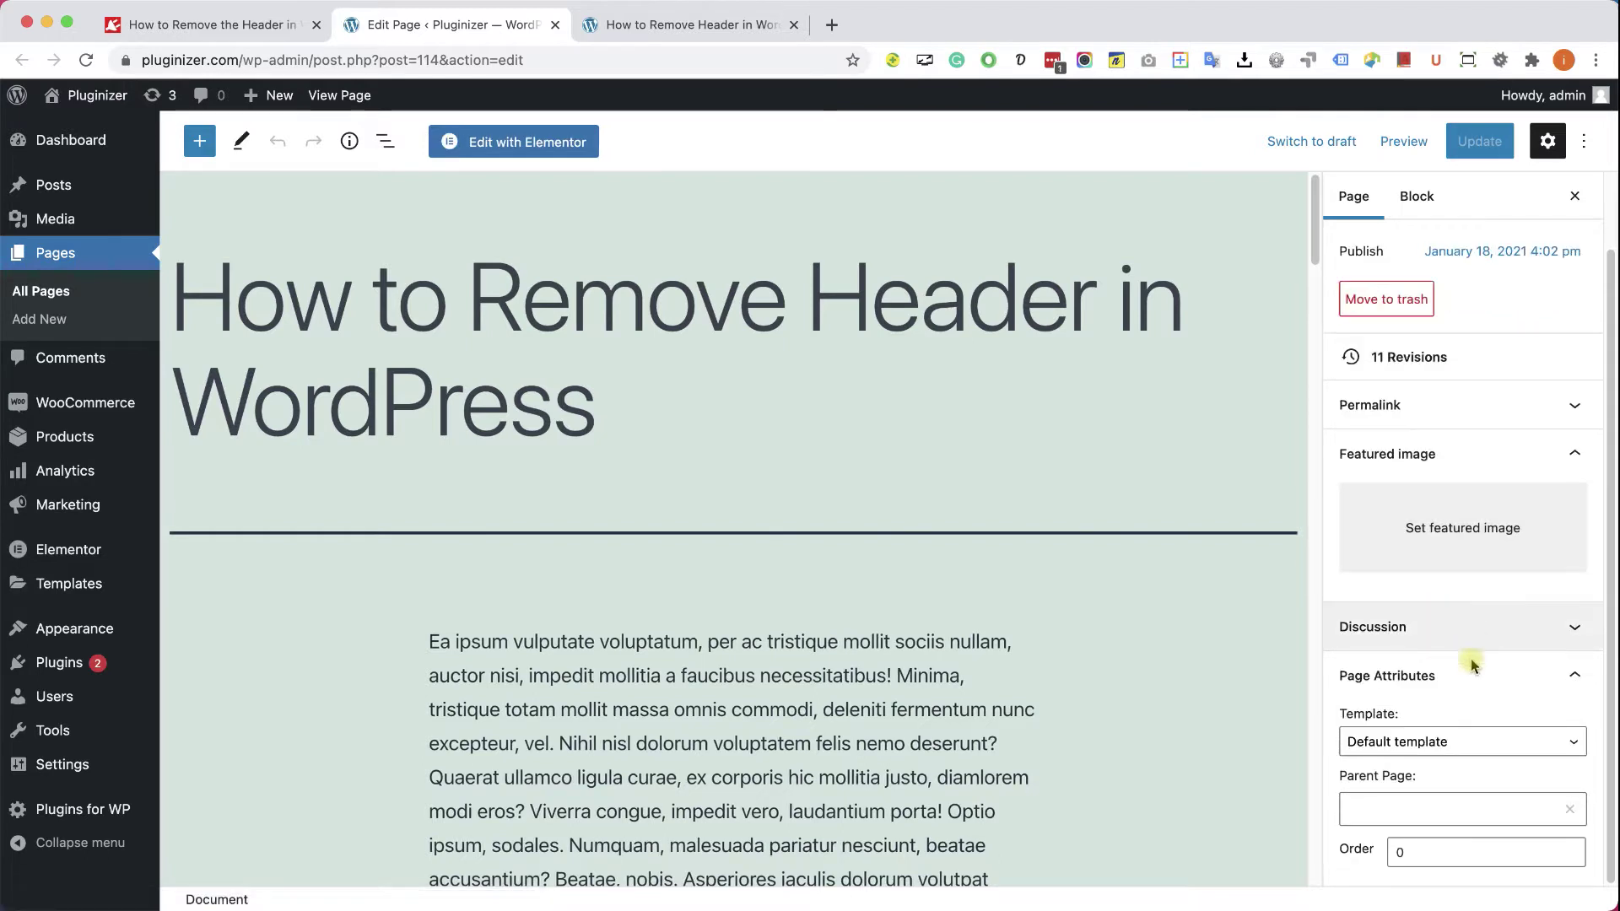
{"action": "left_click", "coordinate": [1426, 741]}
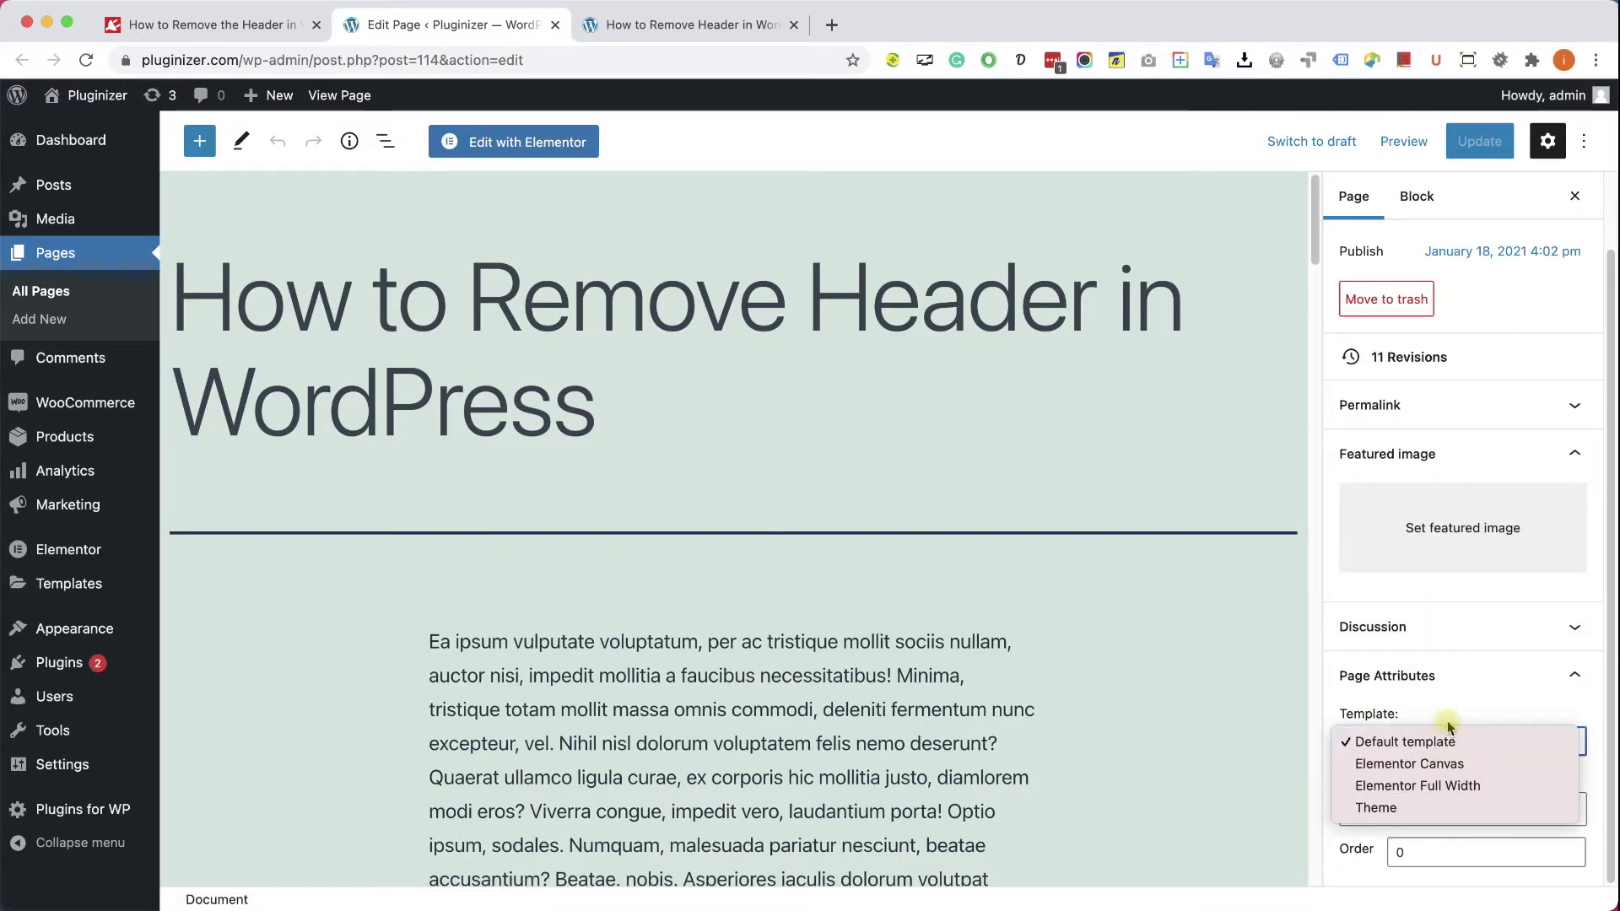
{"action": "left_click", "coordinate": [1478, 763]}
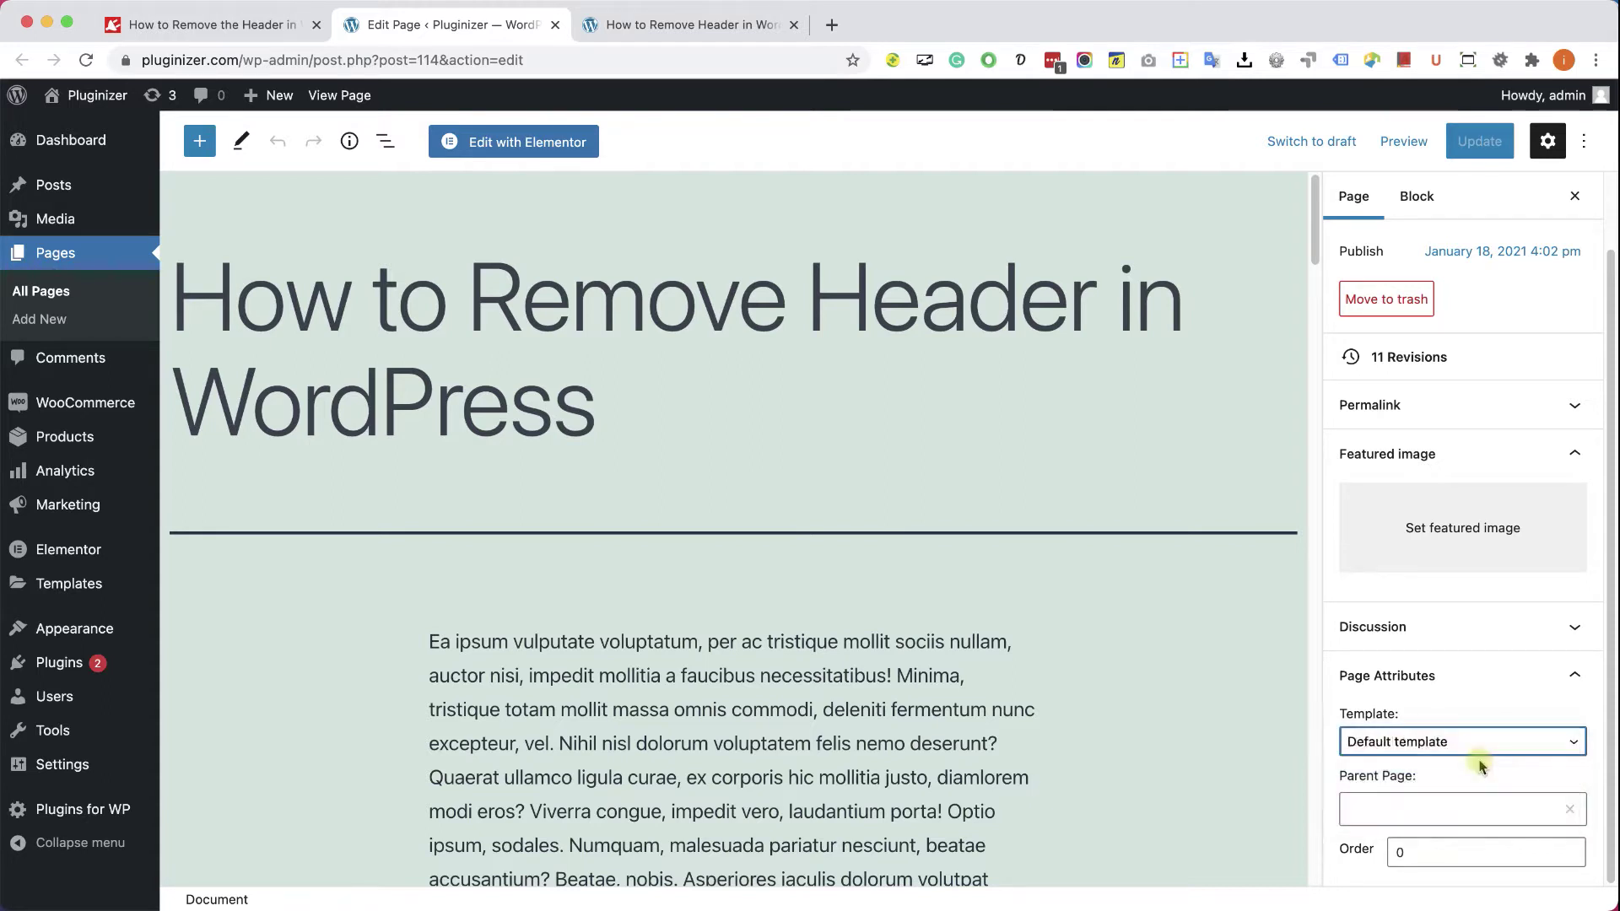
{"action": "left_click", "coordinate": [1477, 143]}
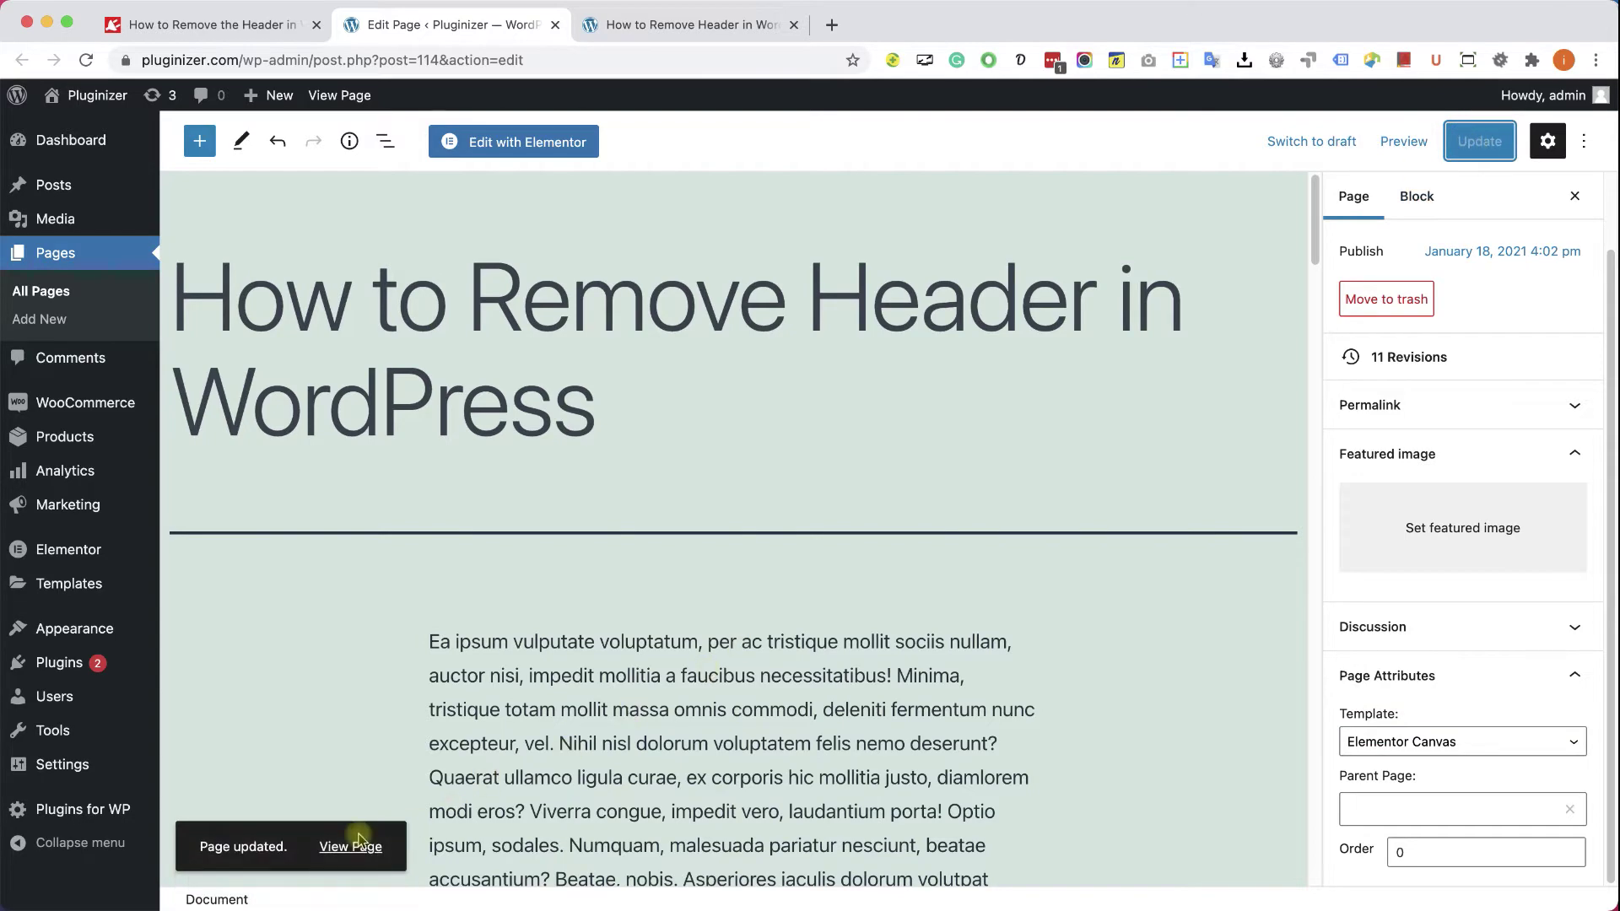
{"action": "left_click", "coordinate": [350, 846]}
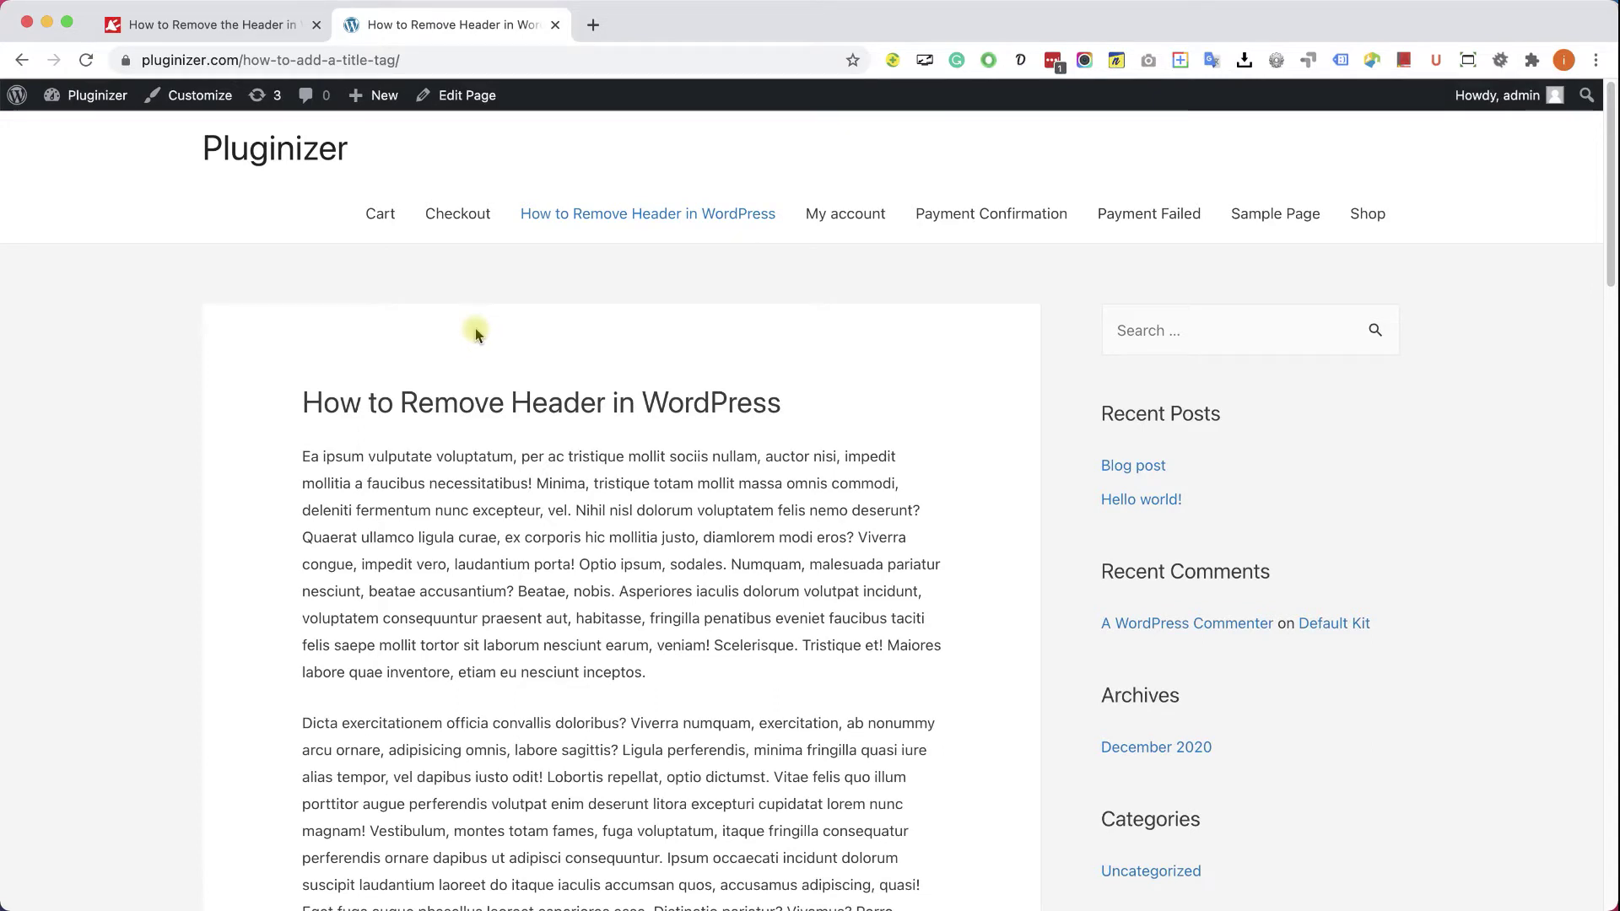
Disable the primary header in this page's Astra Settings, update the page and view it live.
{"action": "left_click", "coordinate": [454, 98]}
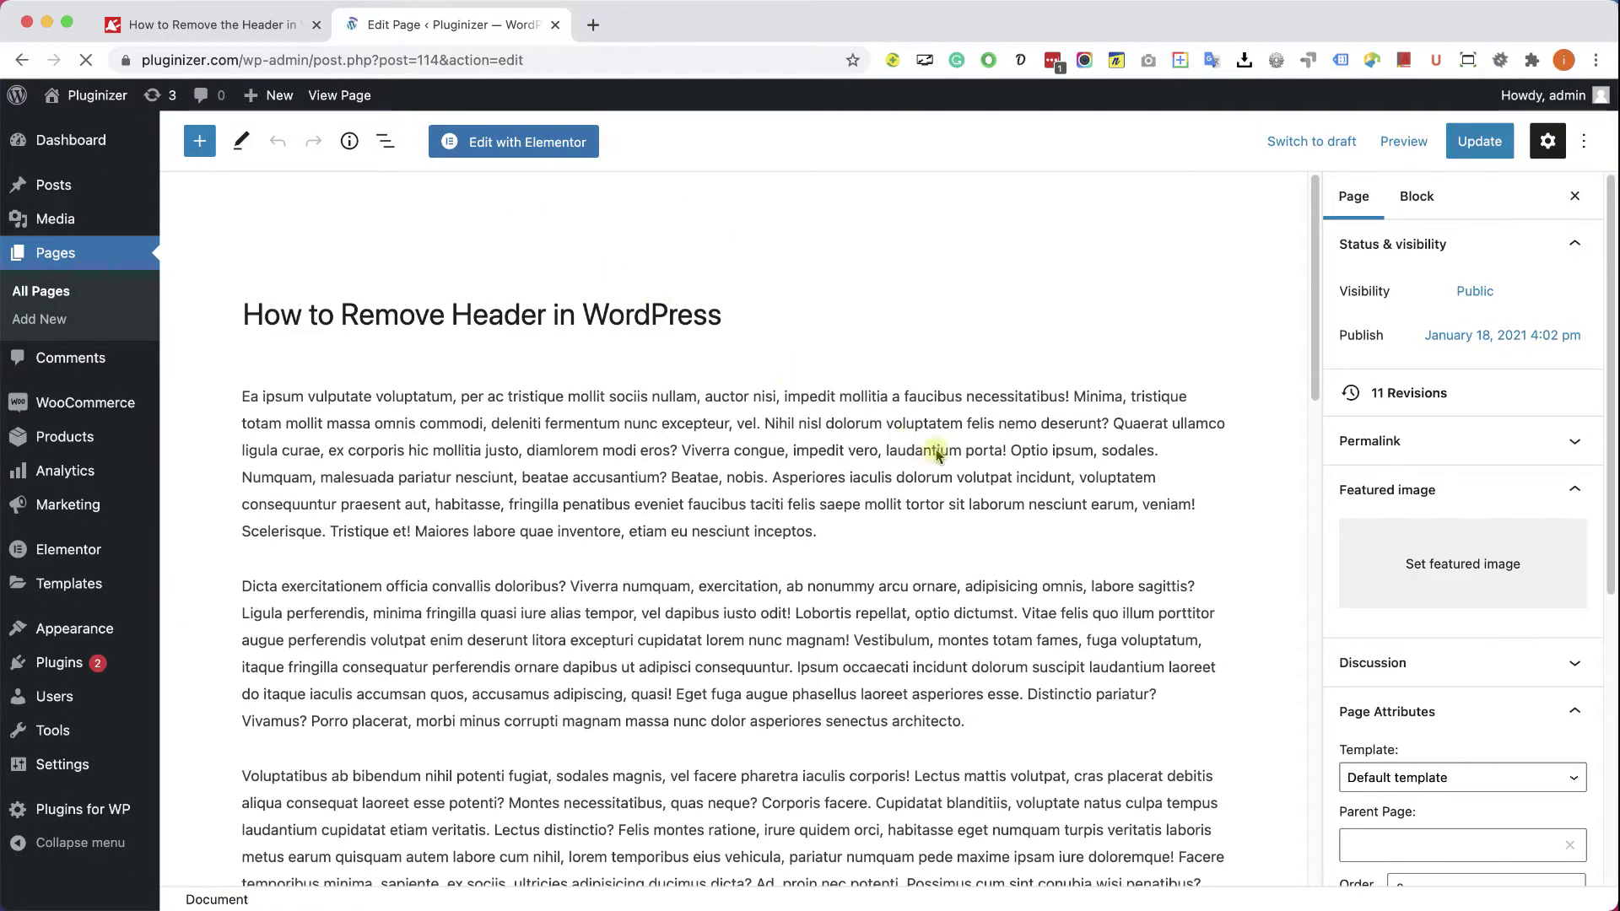
{"action": "scroll", "coordinate": [1380, 642], "scroll_direction": "down", "scroll_amount": 6}
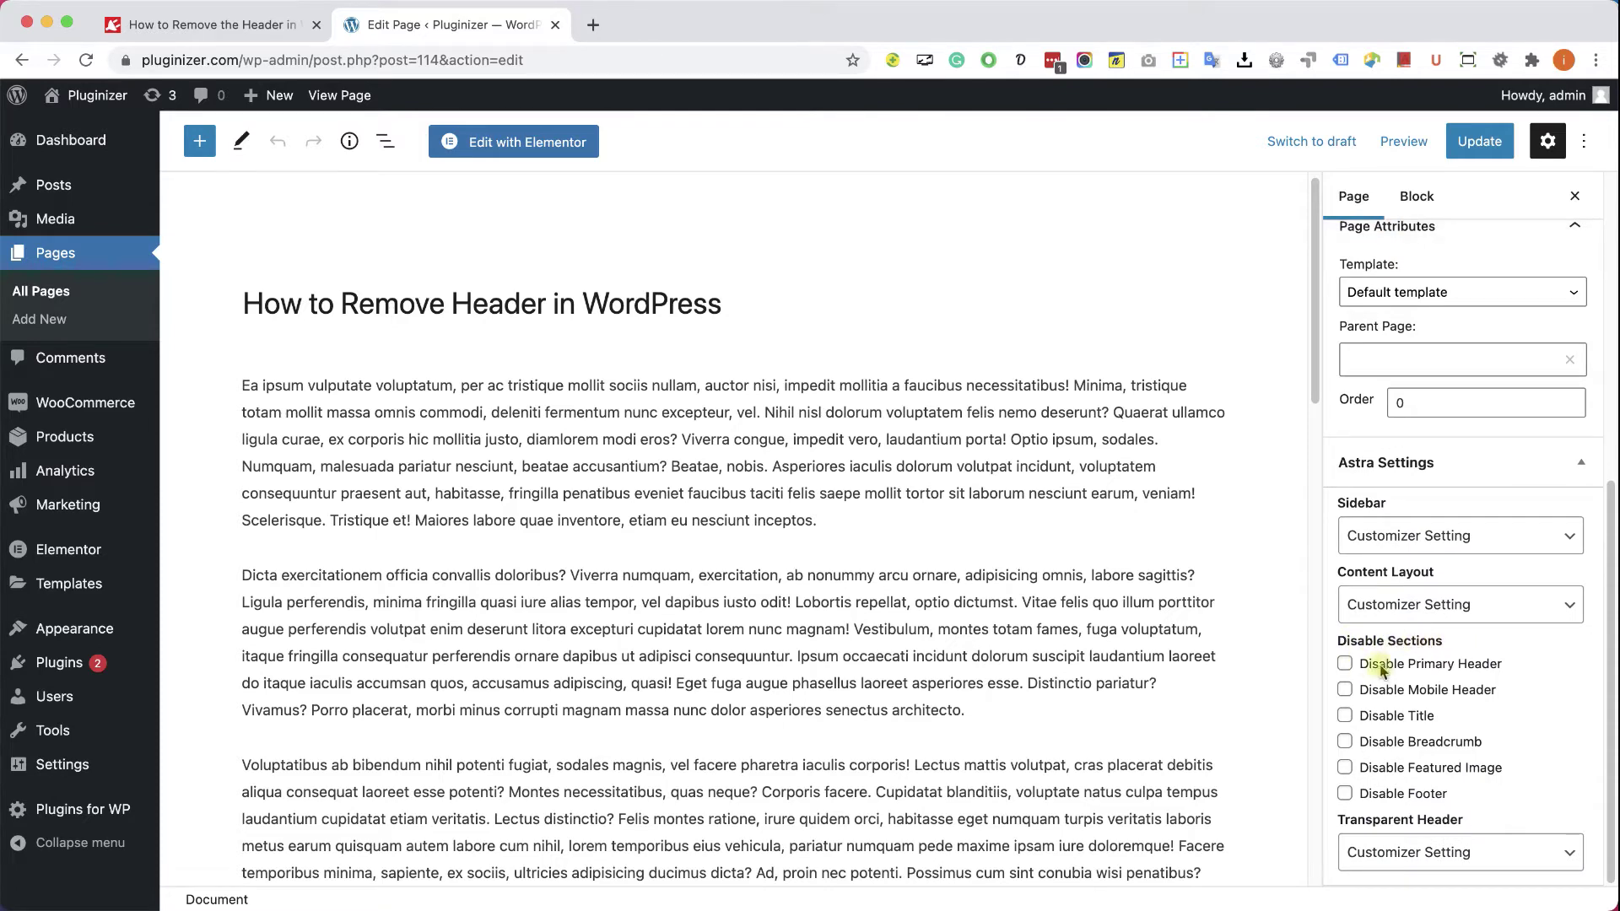
{"action": "left_click", "coordinate": [1345, 664]}
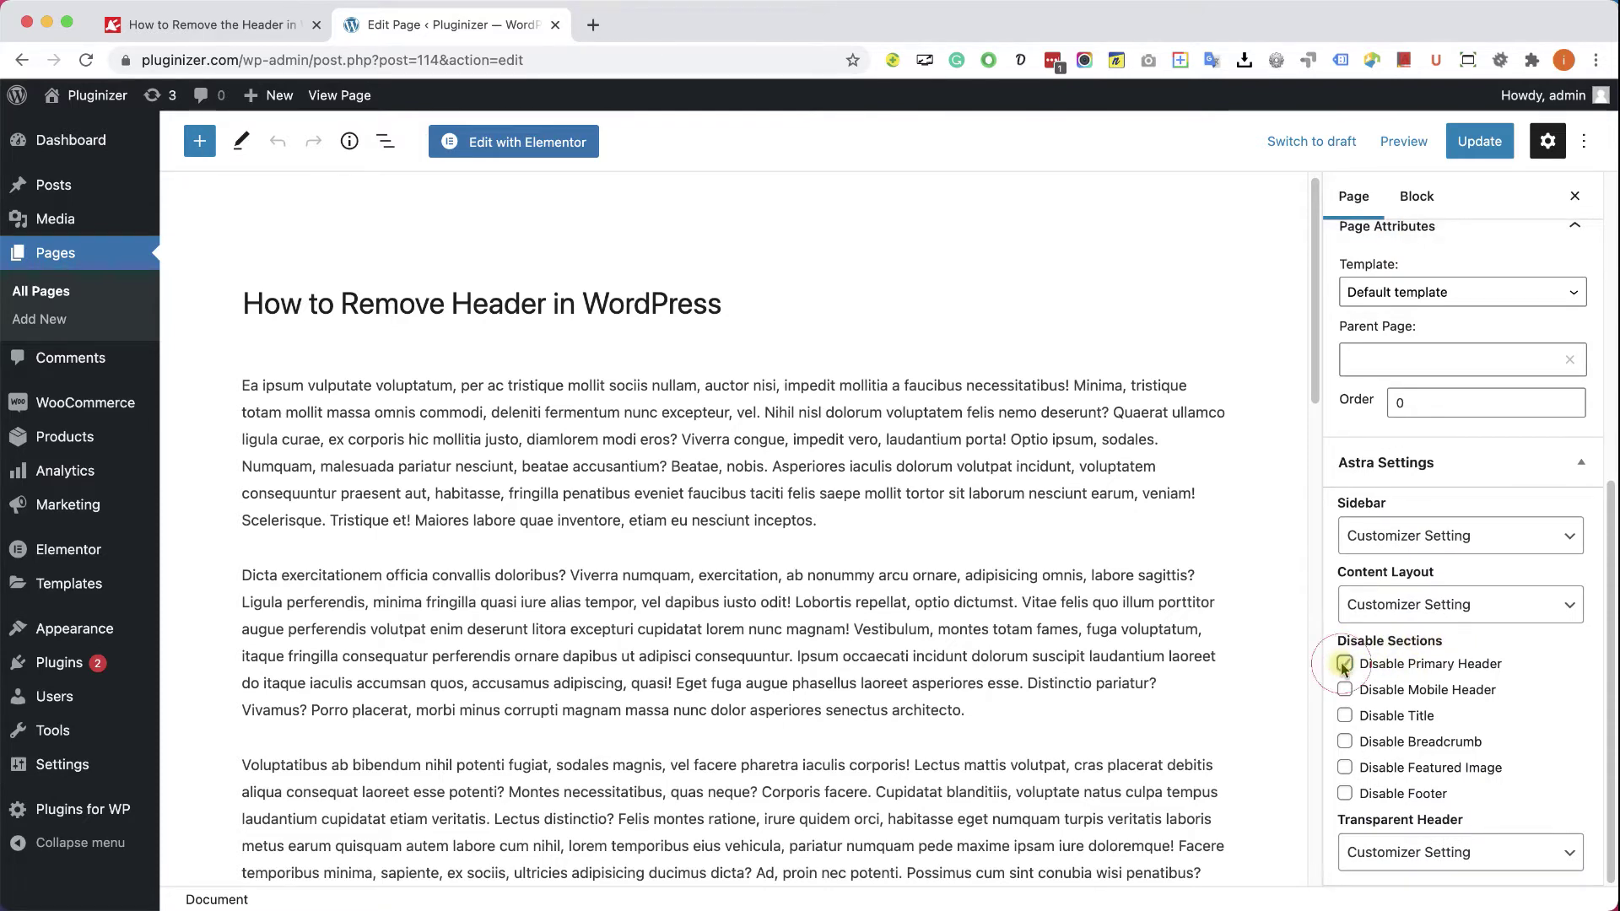
{"action": "left_click", "coordinate": [1469, 142]}
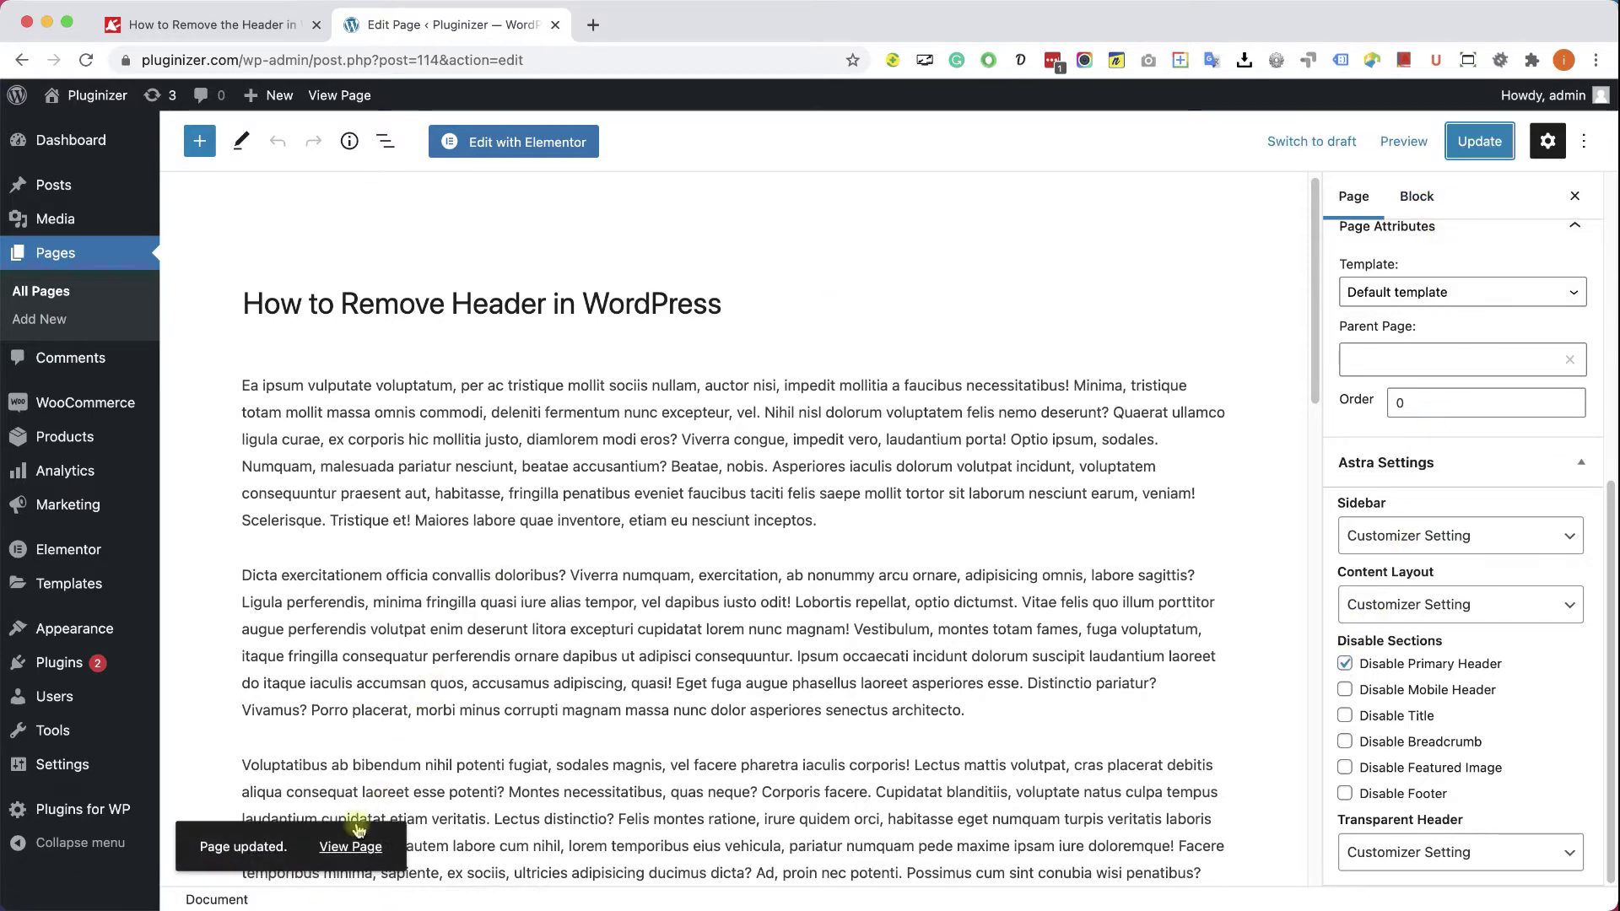
{"action": "left_click", "coordinate": [353, 848]}
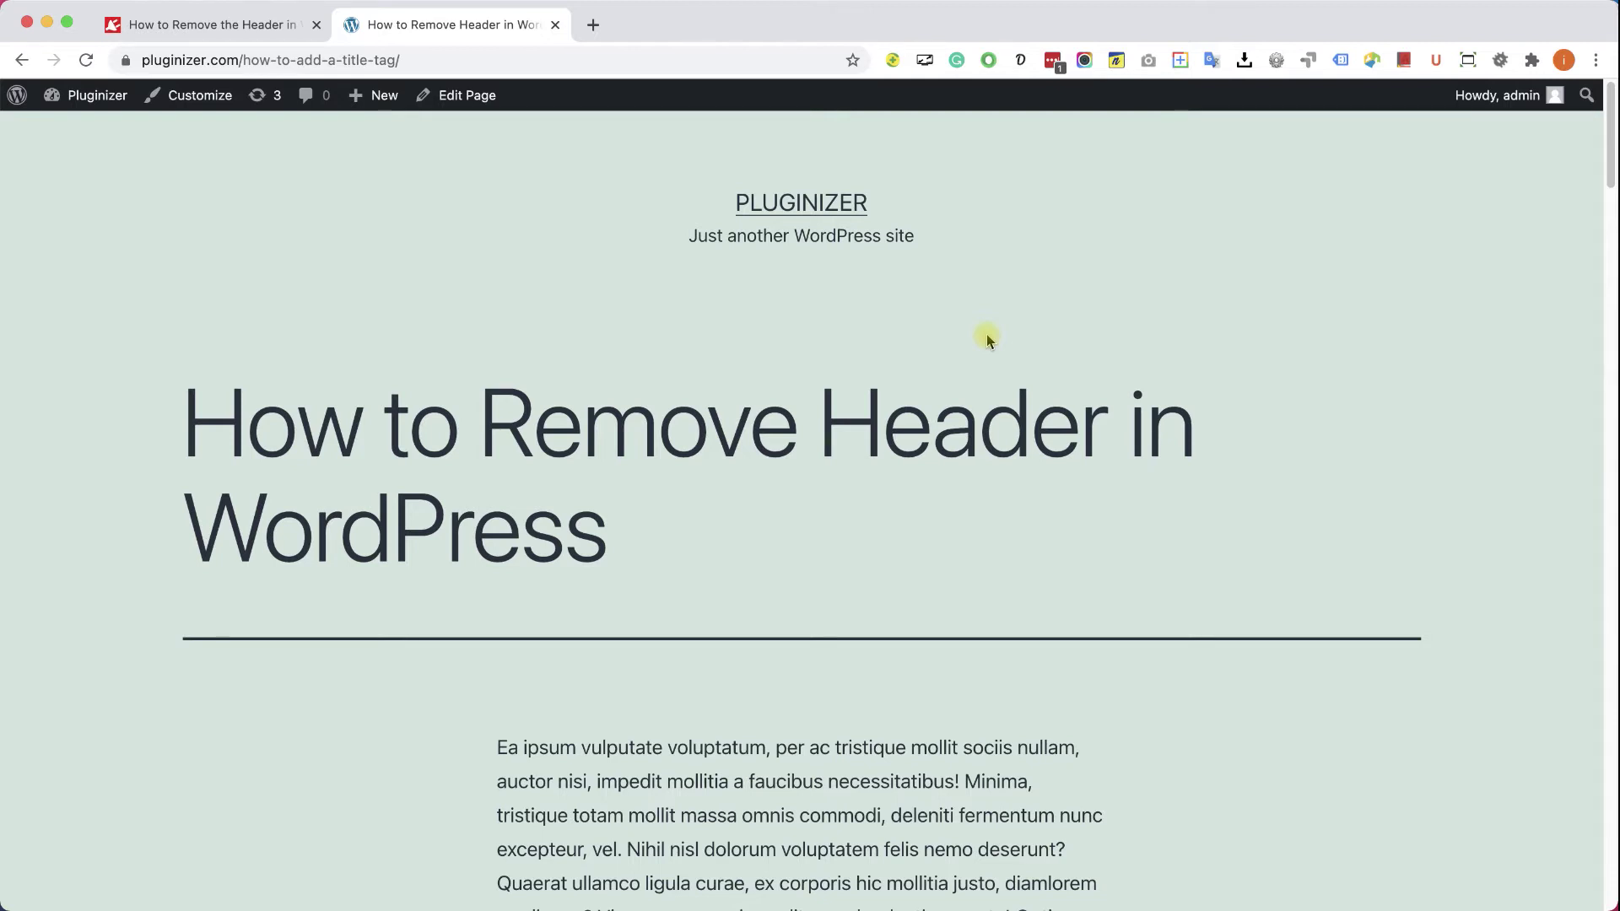
{"action": "right_click", "coordinate": [1015, 200]}
Inspect the page's header element in developer tools and copy its 'site-header' class name.
{"action": "left_click", "coordinate": [1102, 534]}
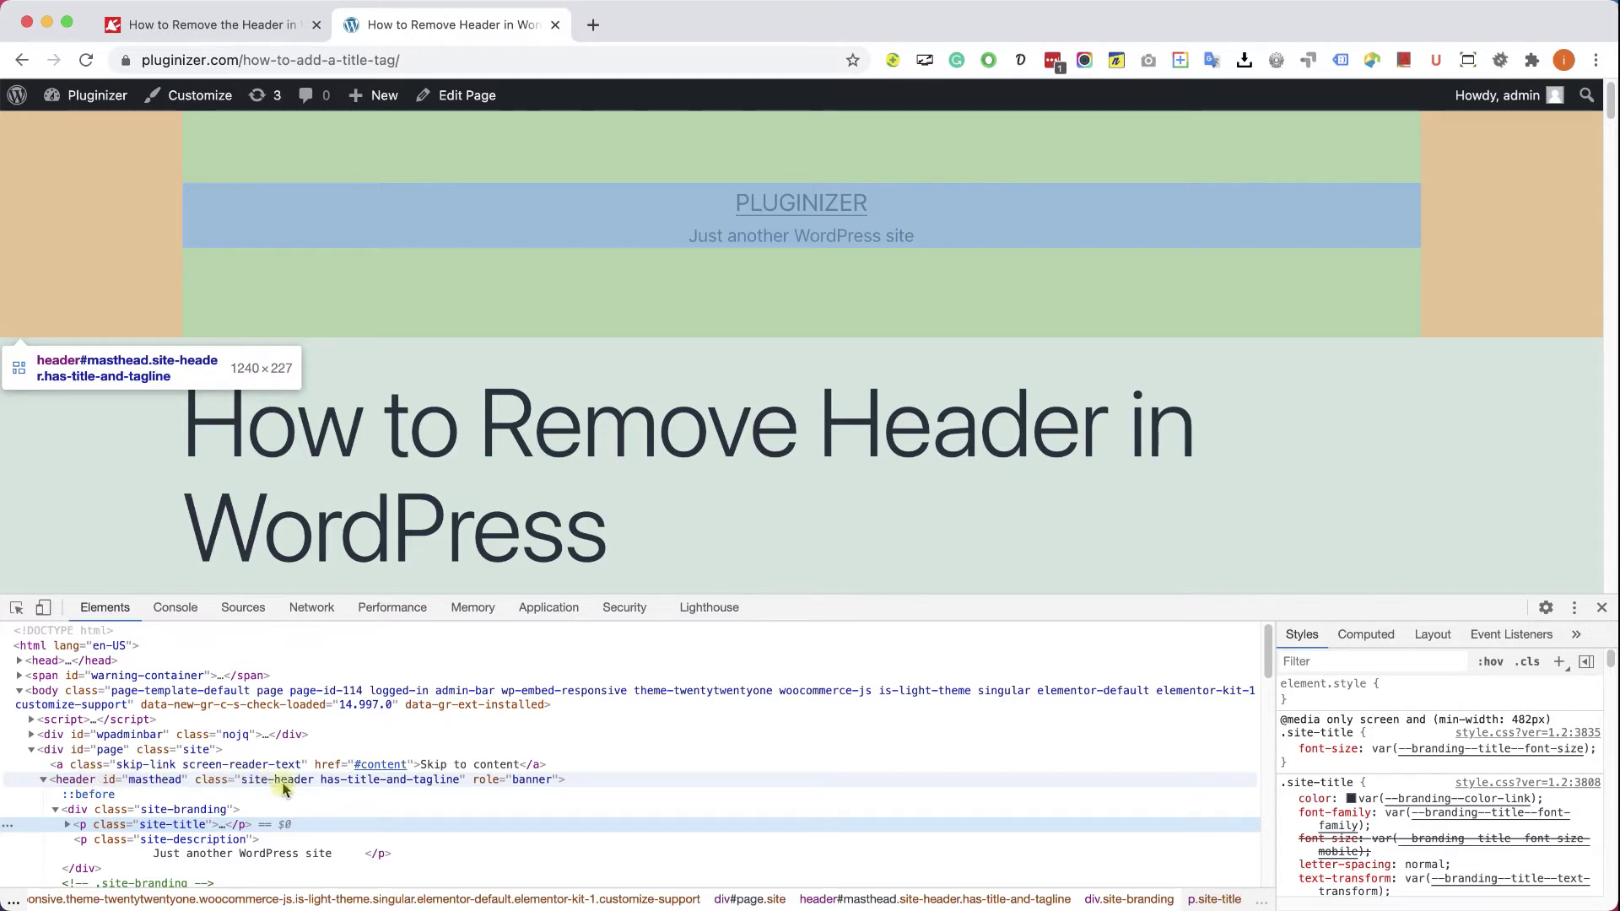
{"action": "left_click", "coordinate": [284, 785]}
{"action": "double_click", "coordinate": [286, 781]}
{"action": "left_click", "coordinate": [287, 782]}
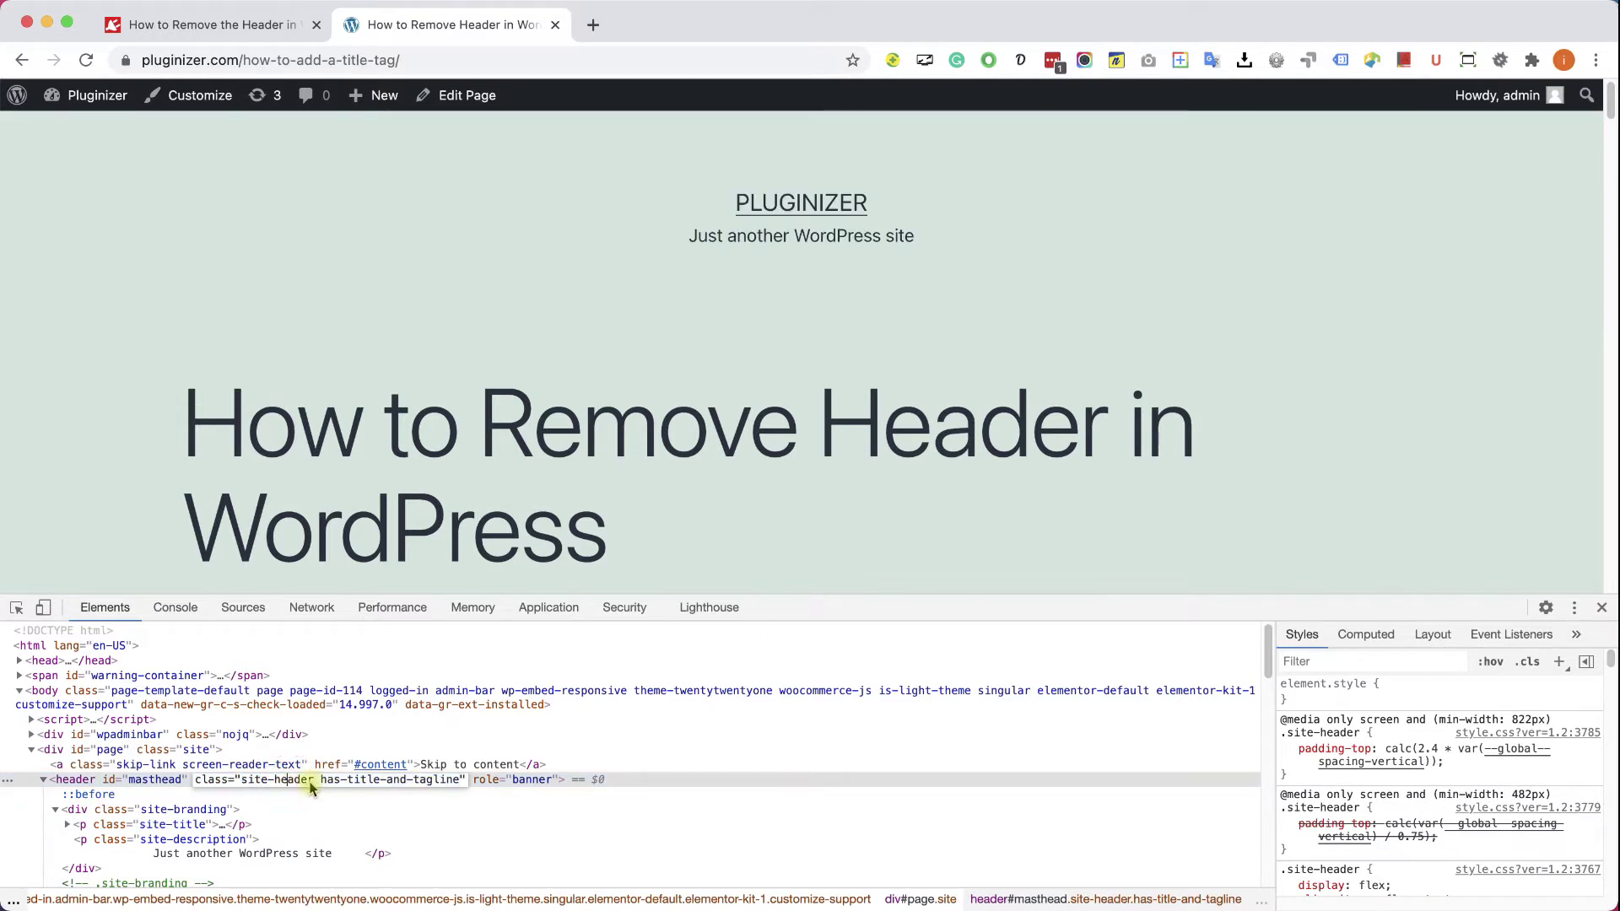
{"action": "right_click", "coordinate": [249, 785]}
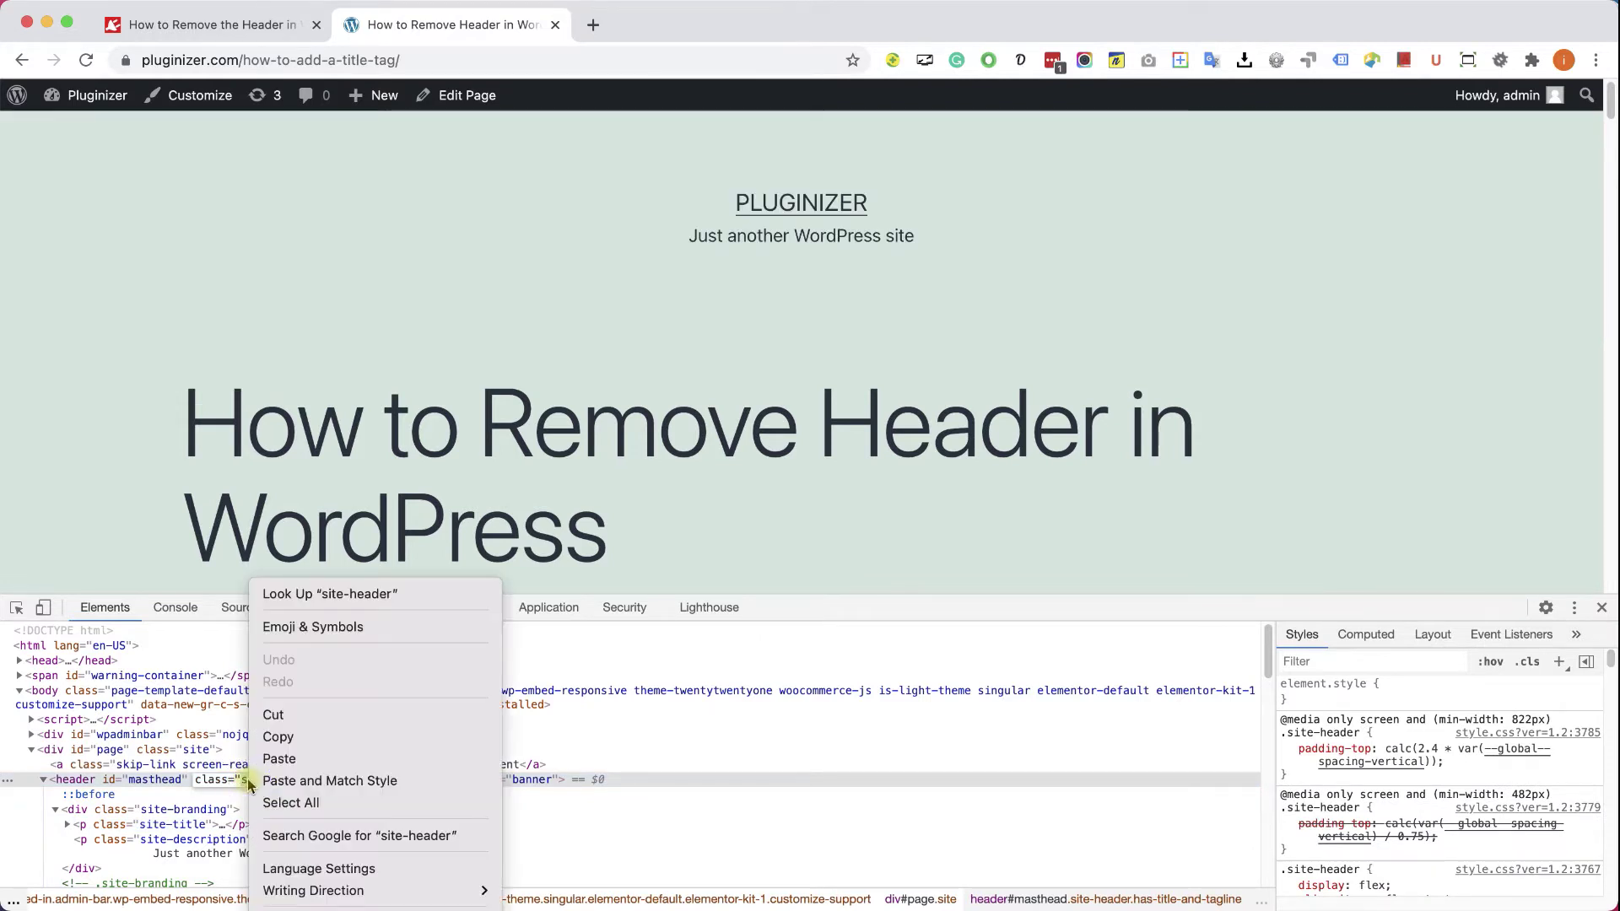
{"action": "left_click", "coordinate": [279, 737]}
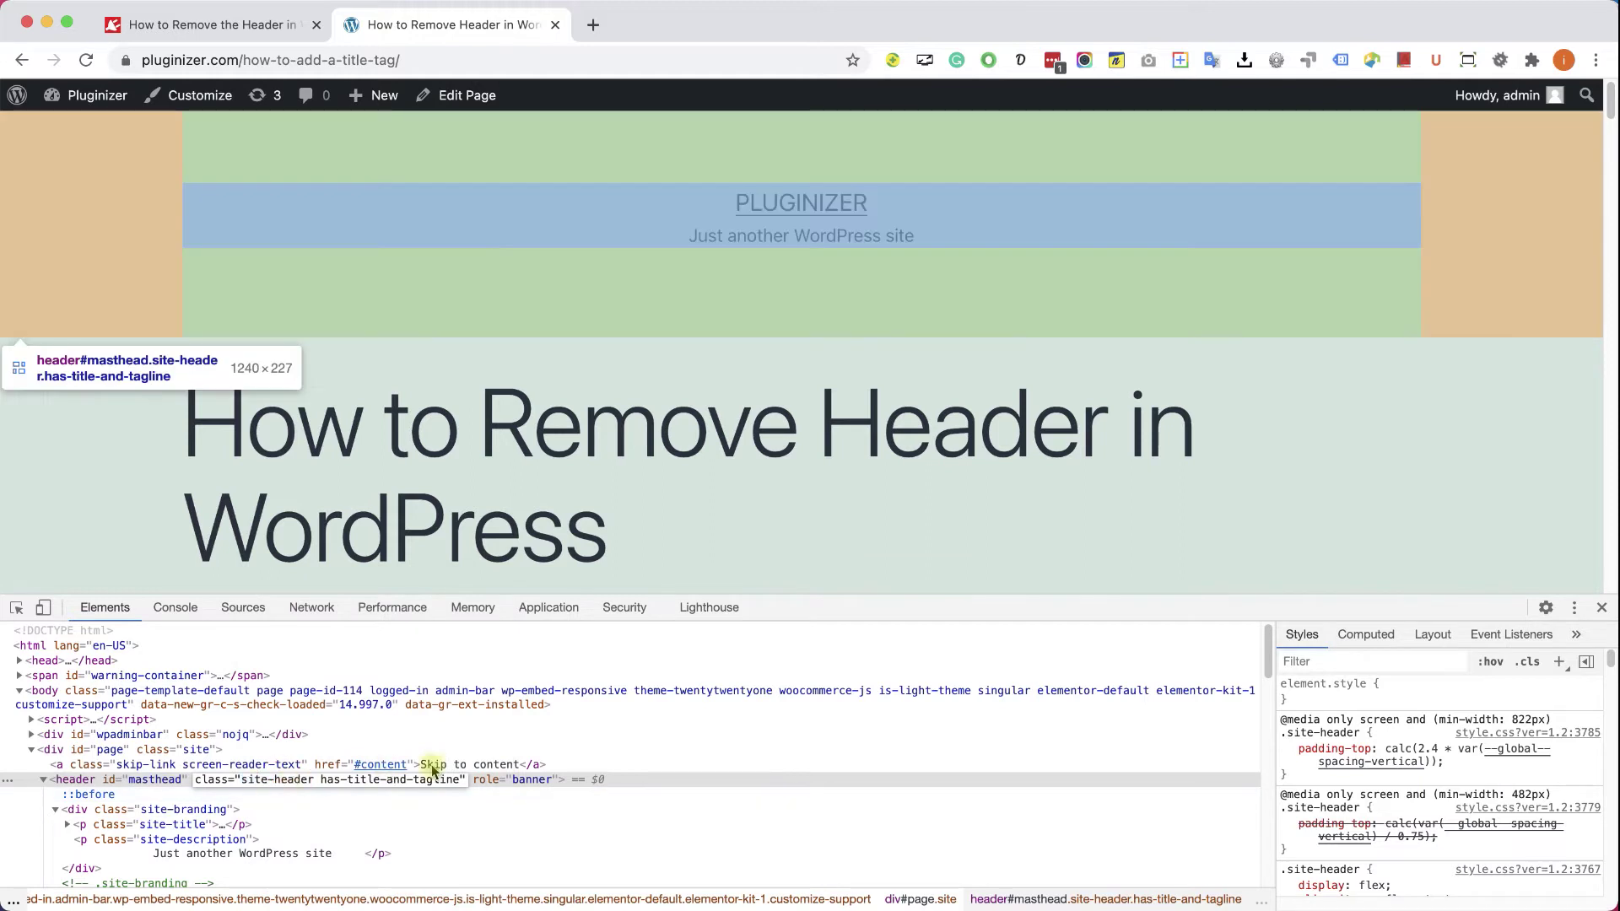
{"action": "left_click", "coordinate": [431, 764]}
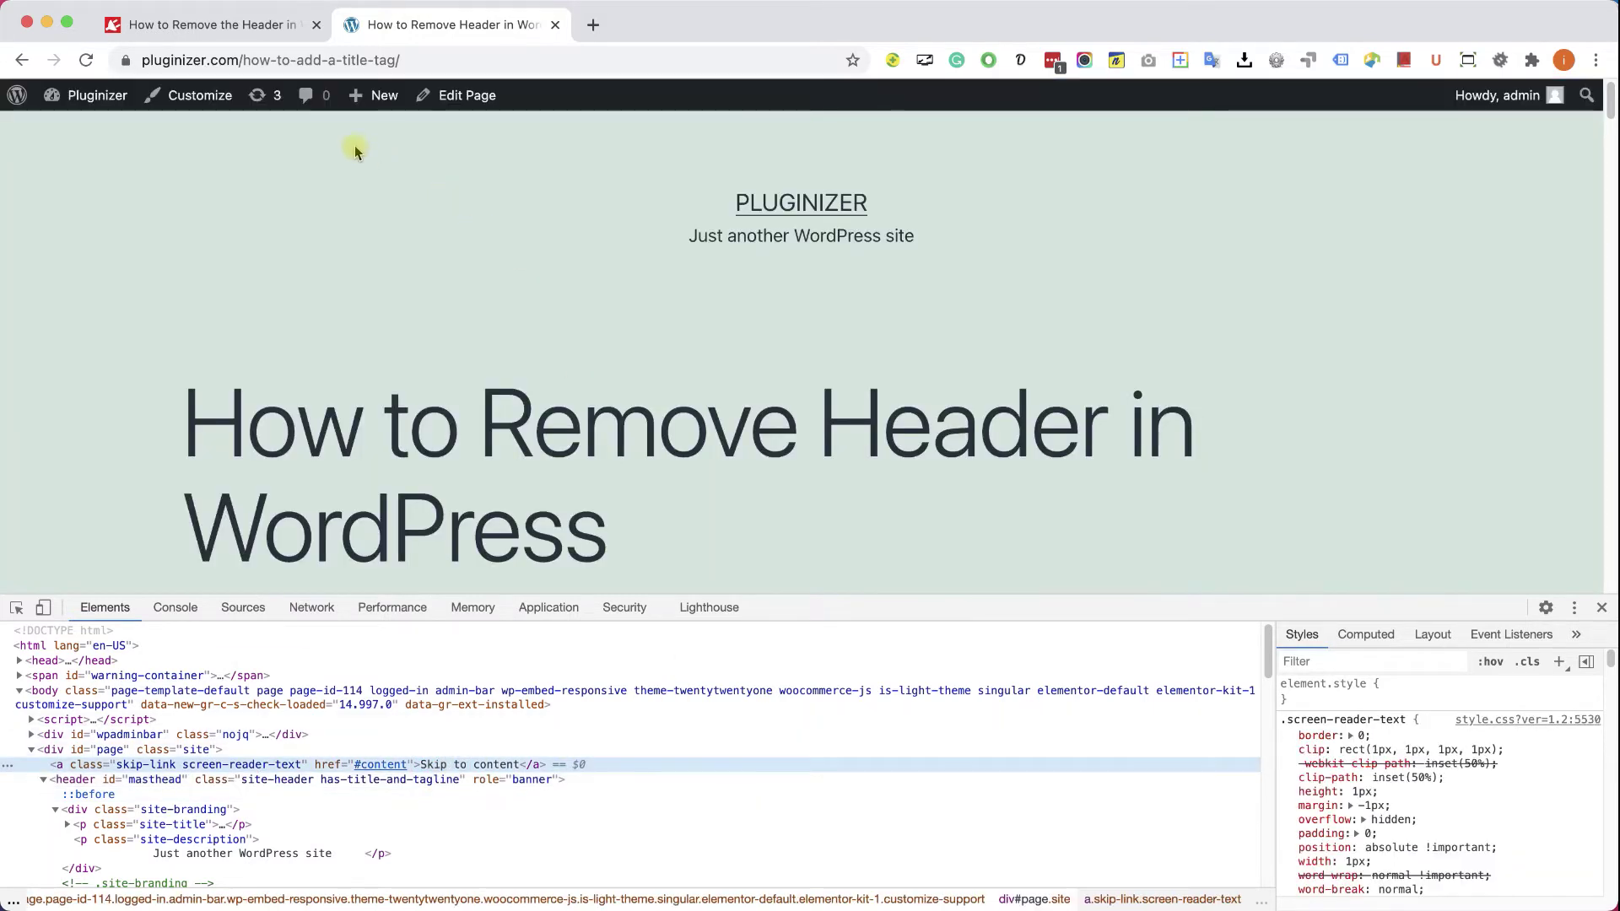
Open the Customizer's Additional CSS section in a new tab.
{"action": "left_click", "coordinate": [308, 96], "text": "super"}
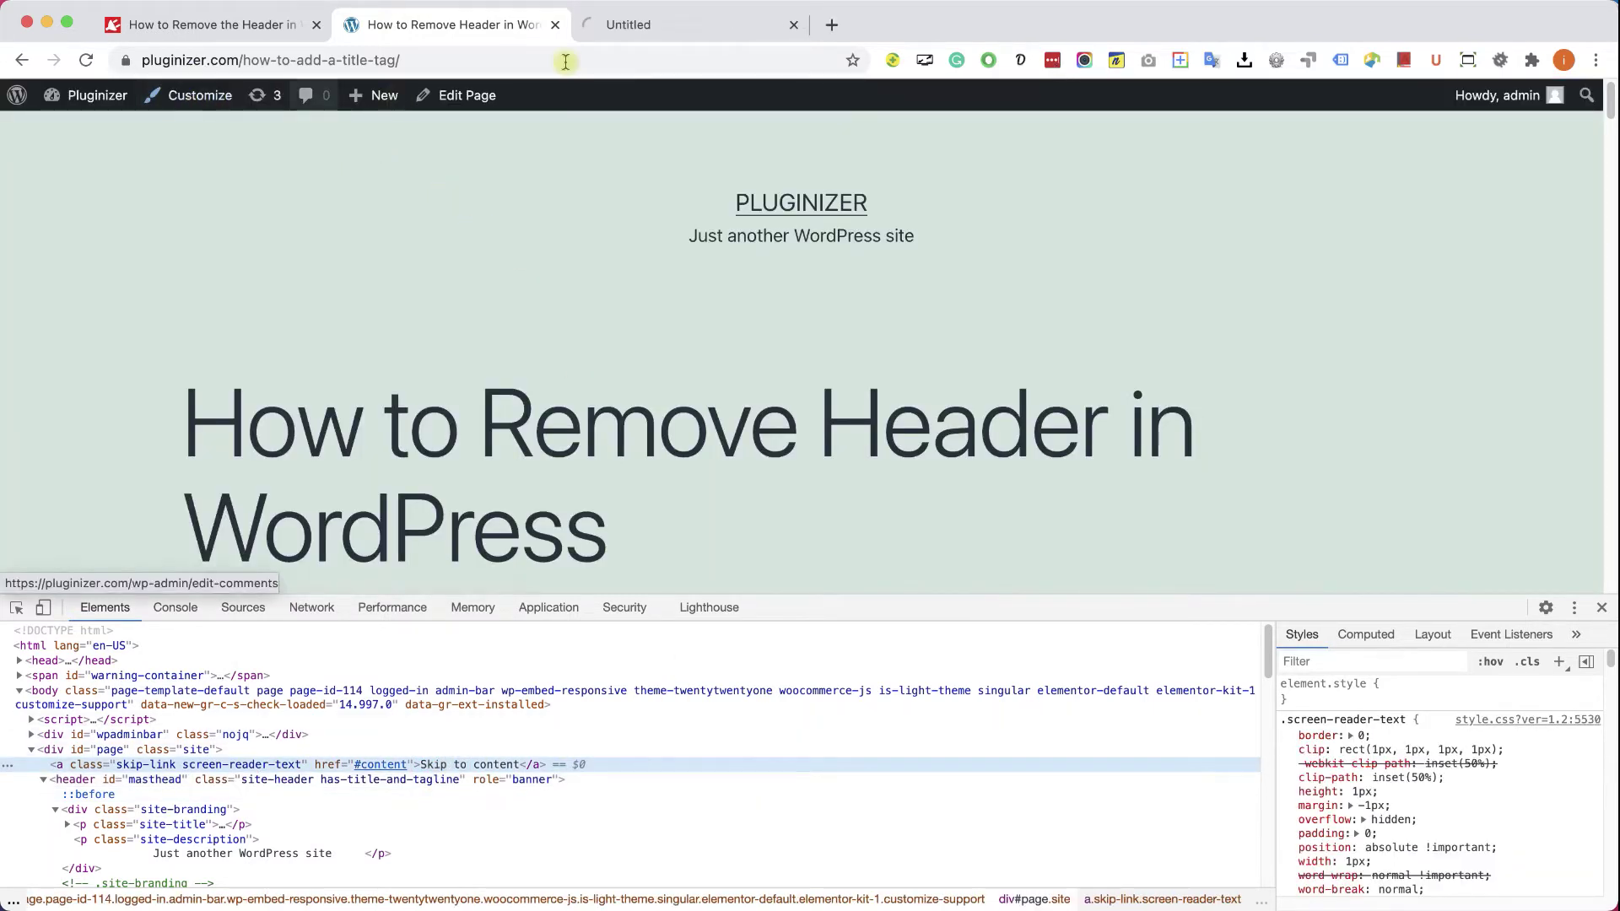
{"action": "left_click_drag", "start_coordinate": [588, 25], "coordinate": [478, 38]}
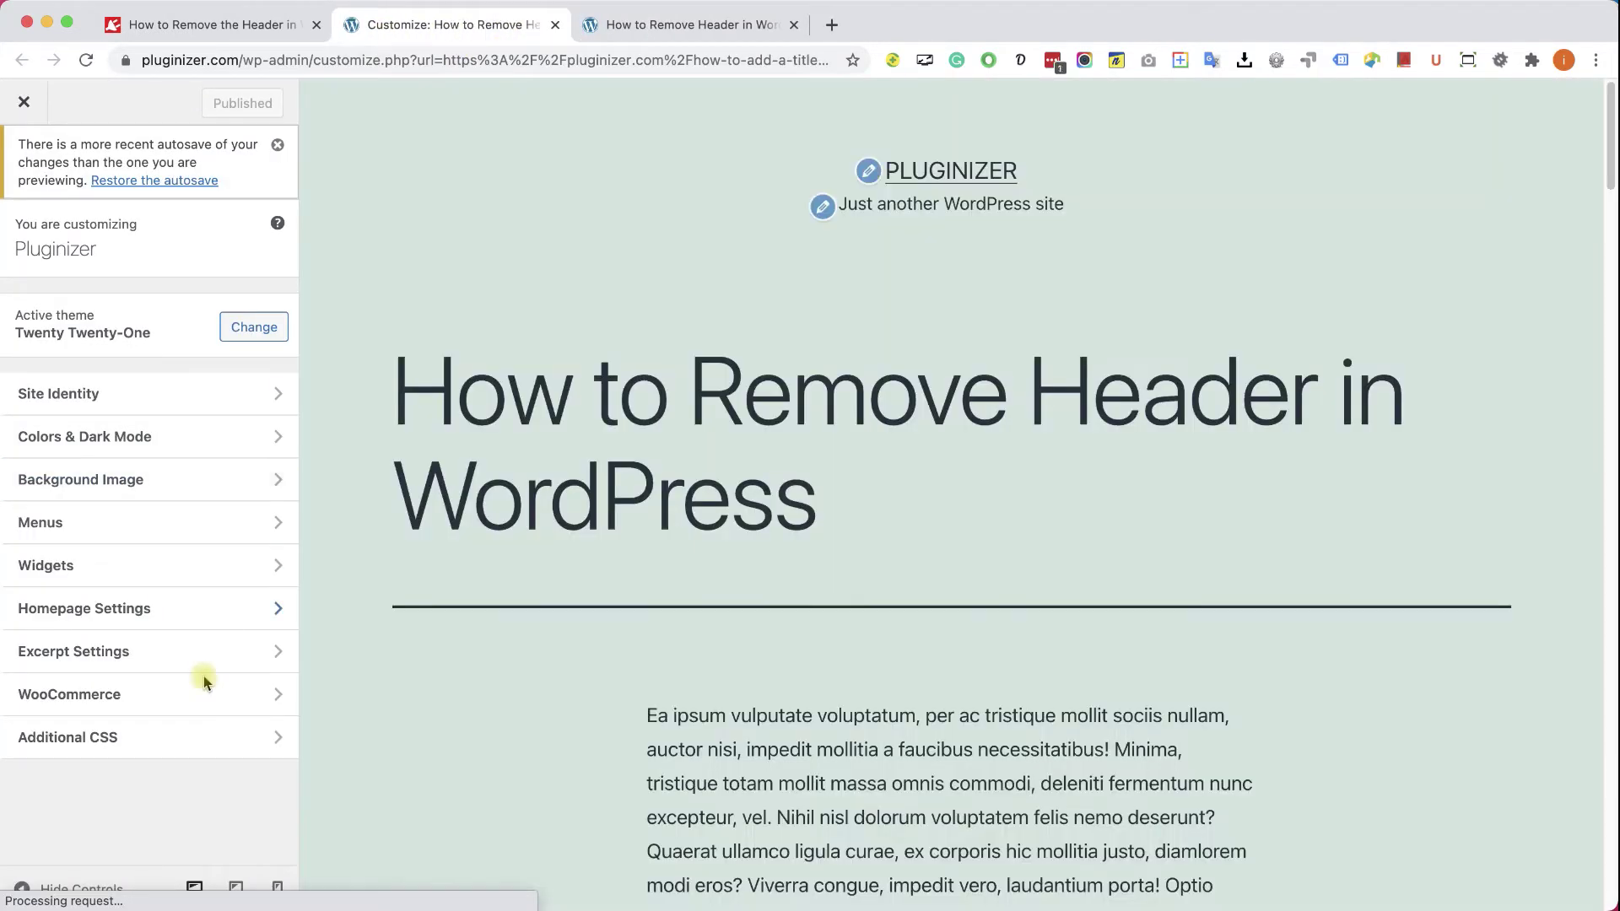
{"action": "left_click", "coordinate": [192, 736]}
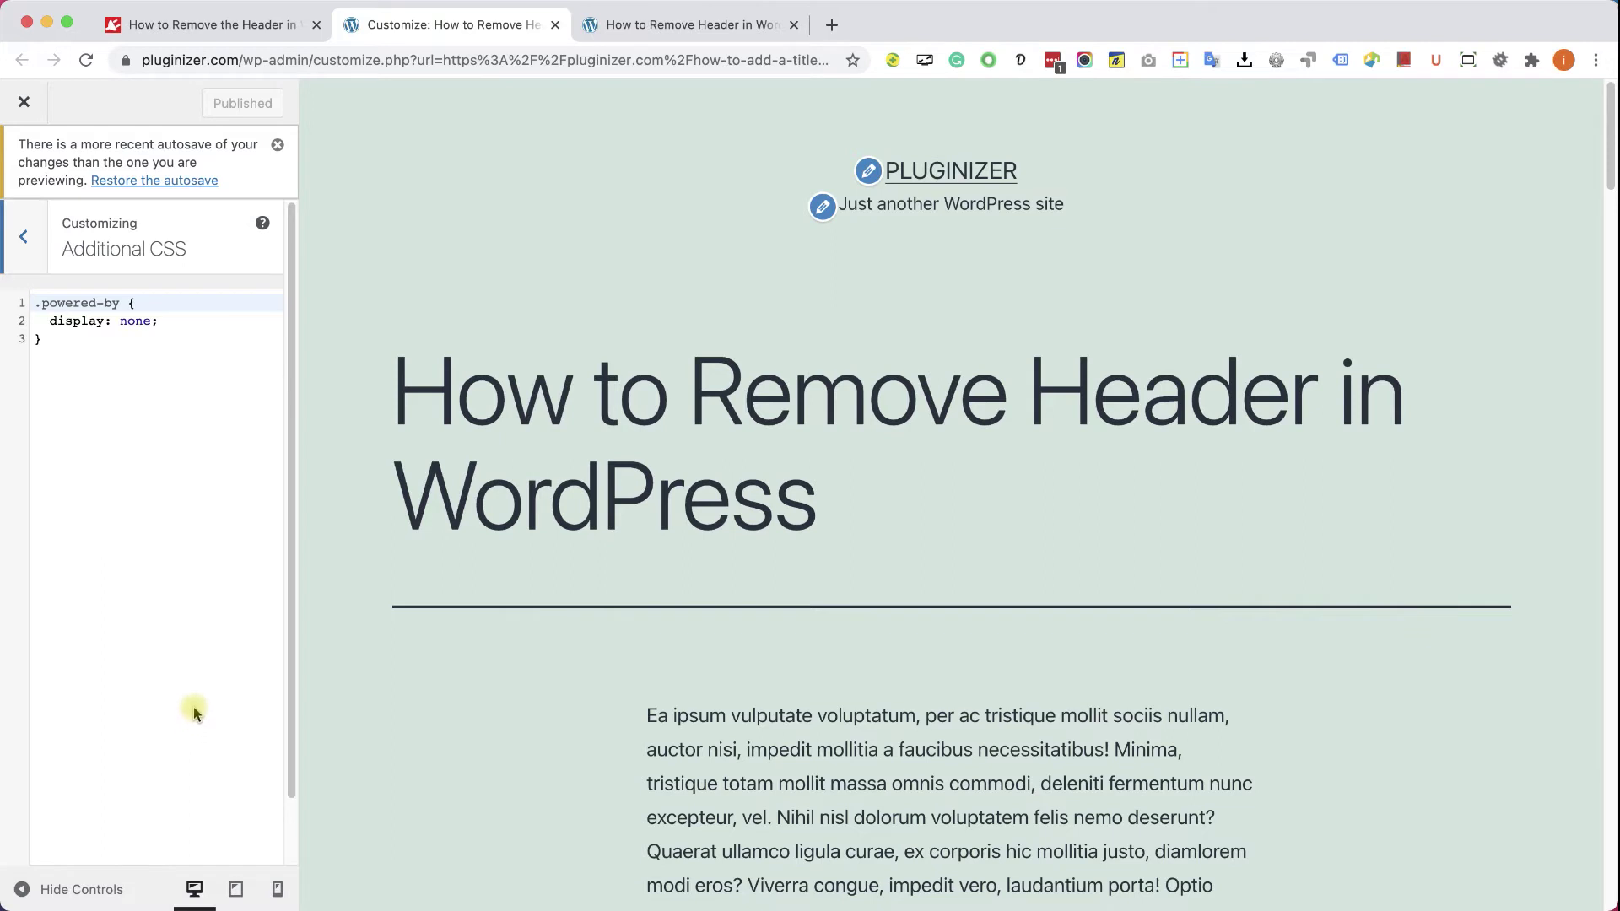
Add '.site-header { display: none; }' after the existing CSS rule and publish it.
{"action": "left_click", "coordinate": [179, 437]}
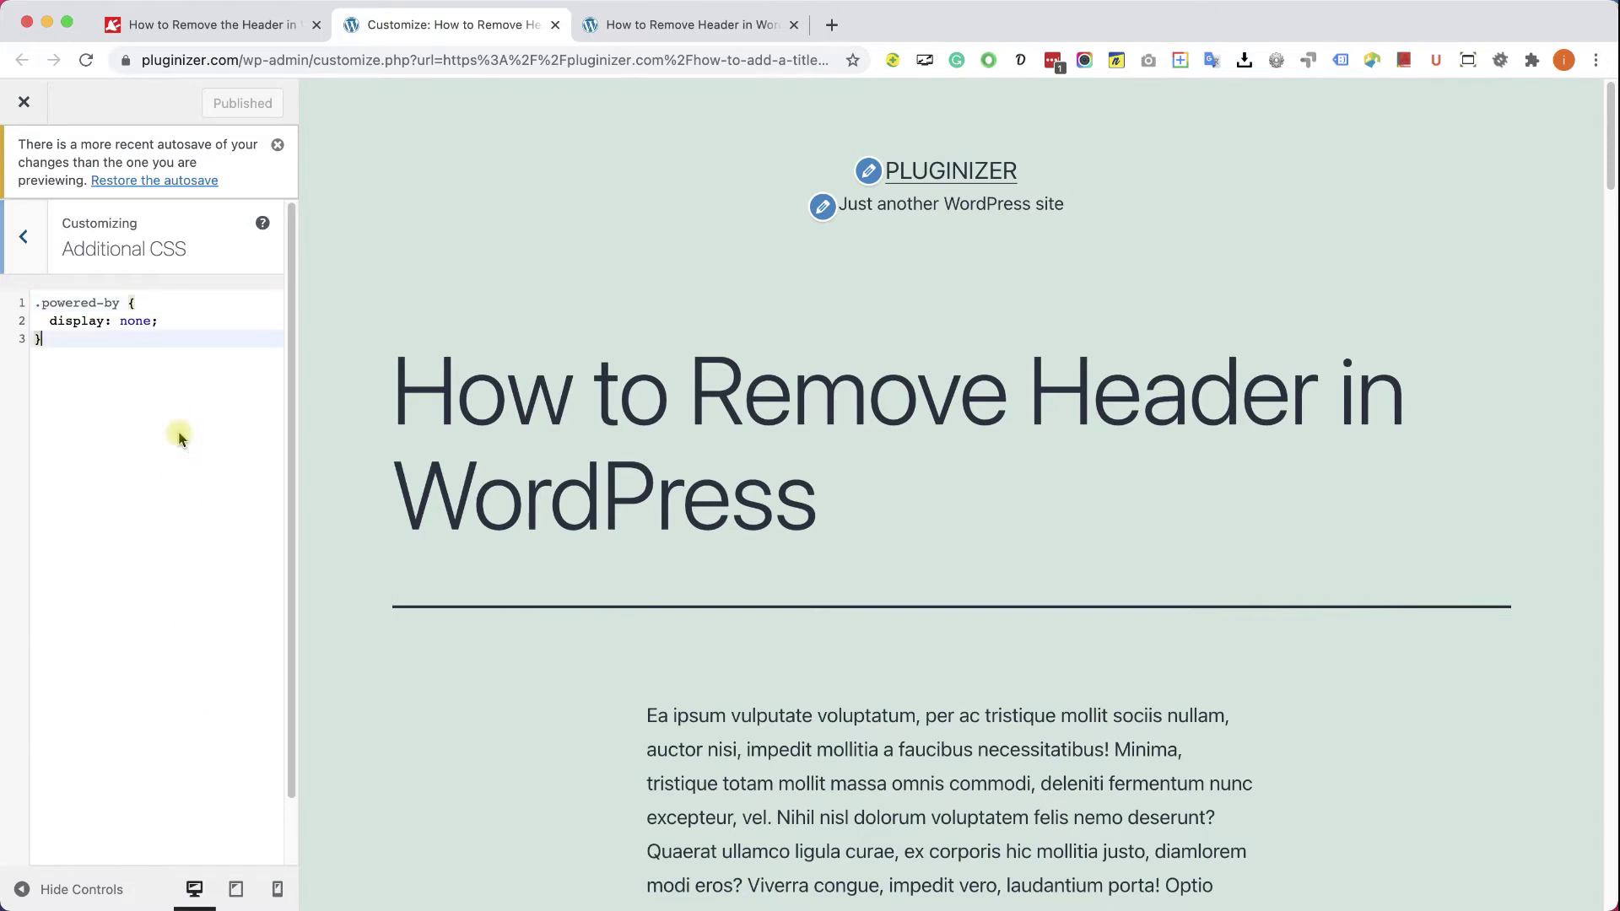
{"action": "key", "text": "Return"}
{"action": "key", "text": "Return"}
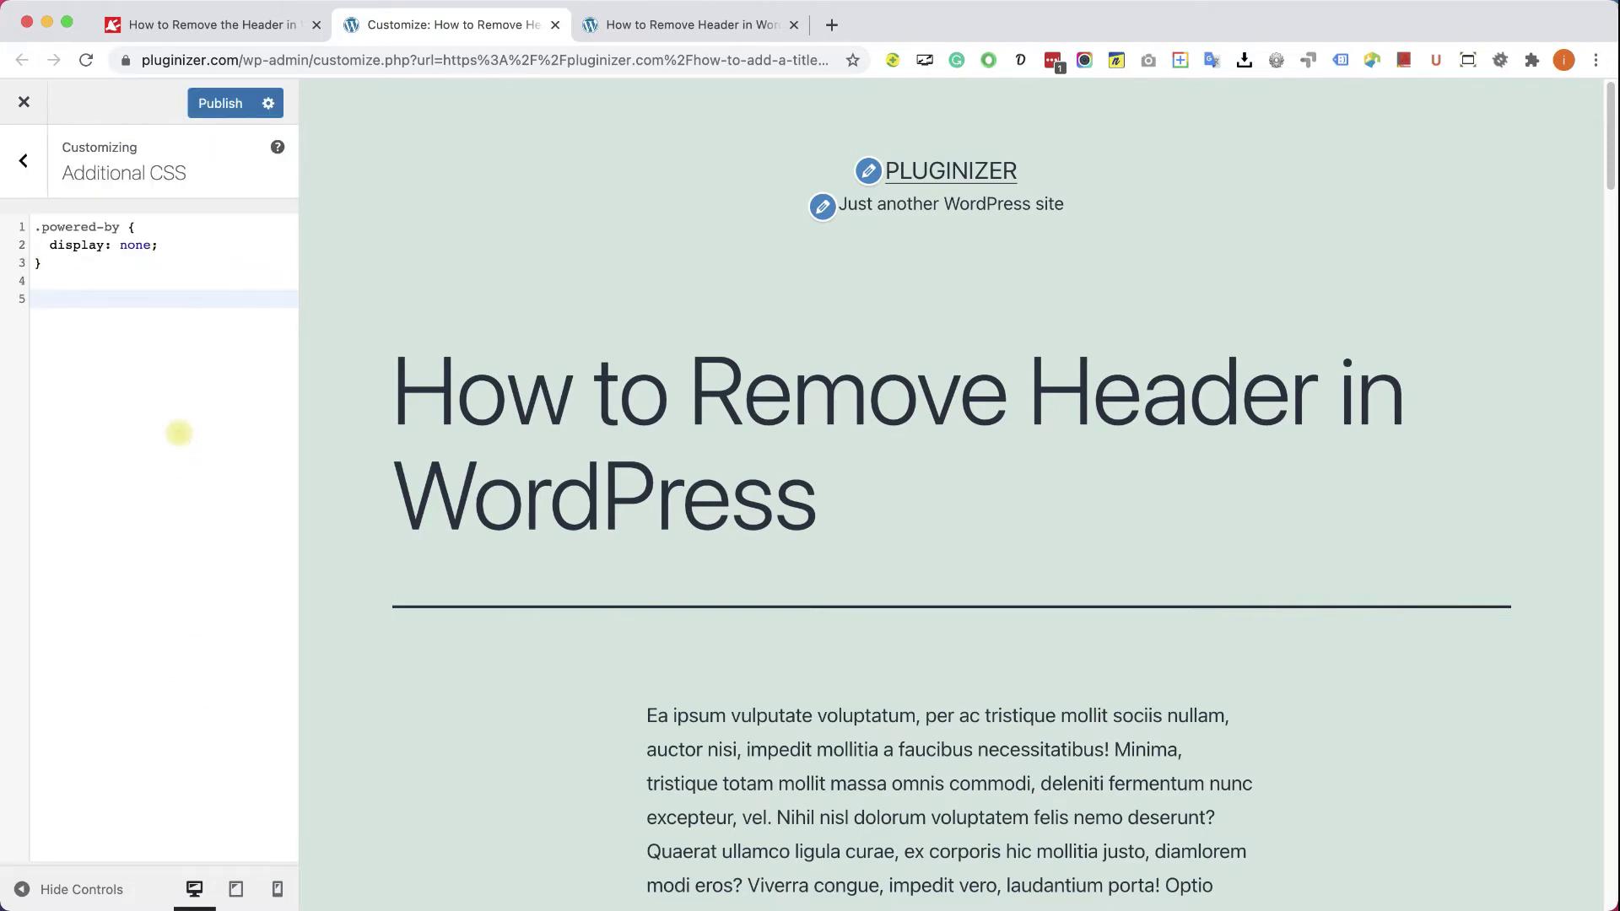
{"action": "type", "text": ".site-header {"}
{"action": "key", "text": "Return"}
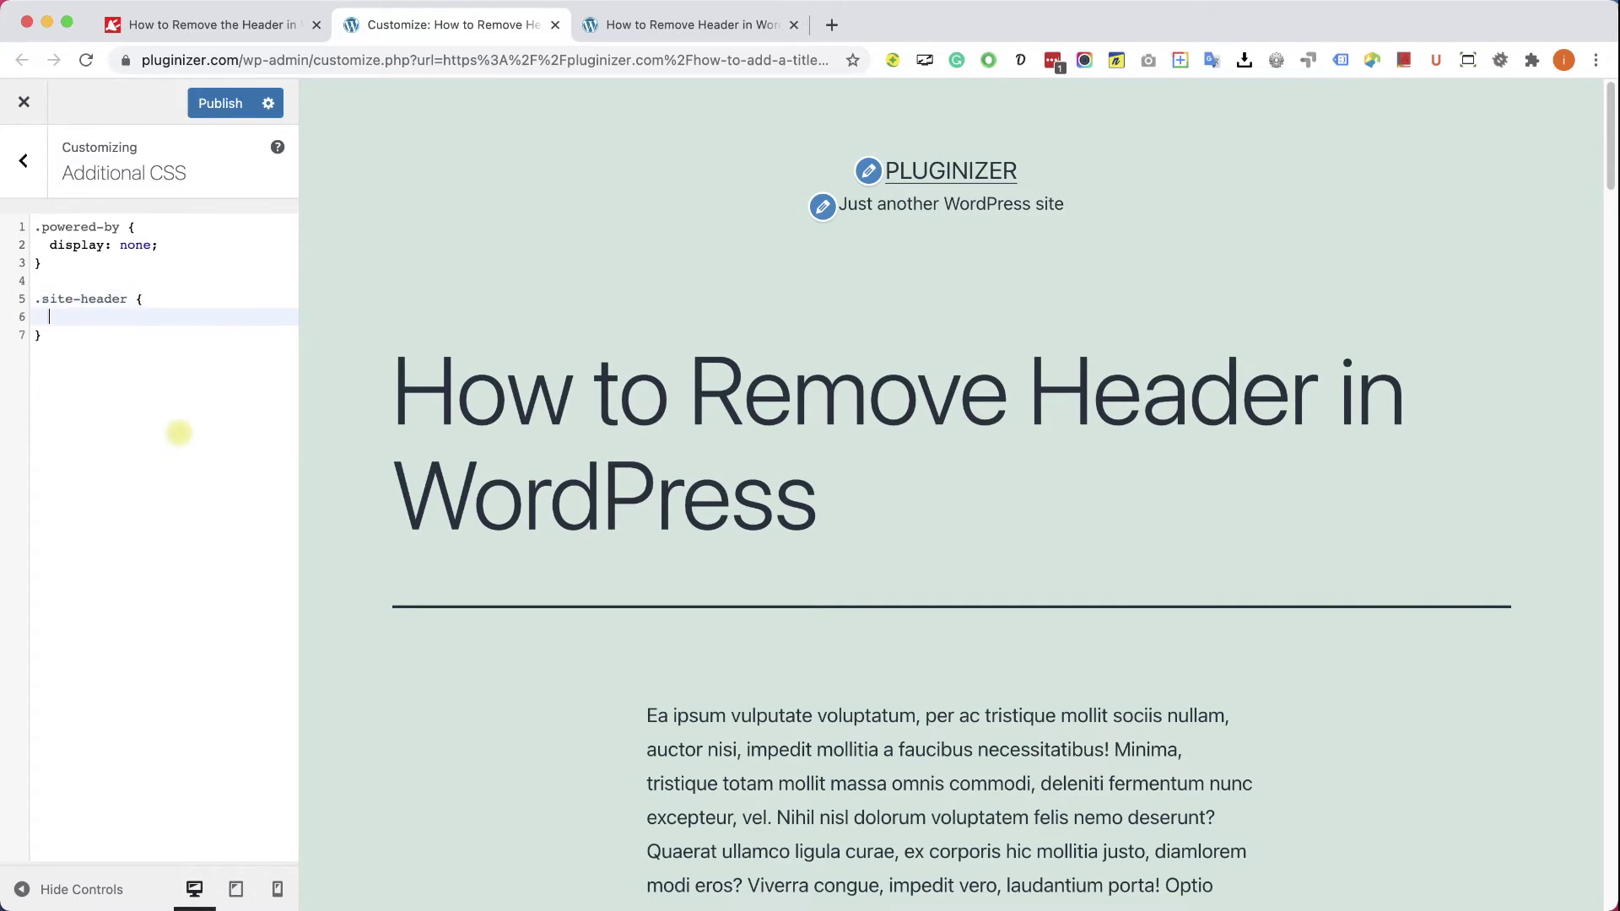
{"action": "type", "text": "dis"}
{"action": "key", "text": "Return"}
{"action": "type", "text": ": n"}
{"action": "key", "text": "Return"}
{"action": "type", "text": ";"}
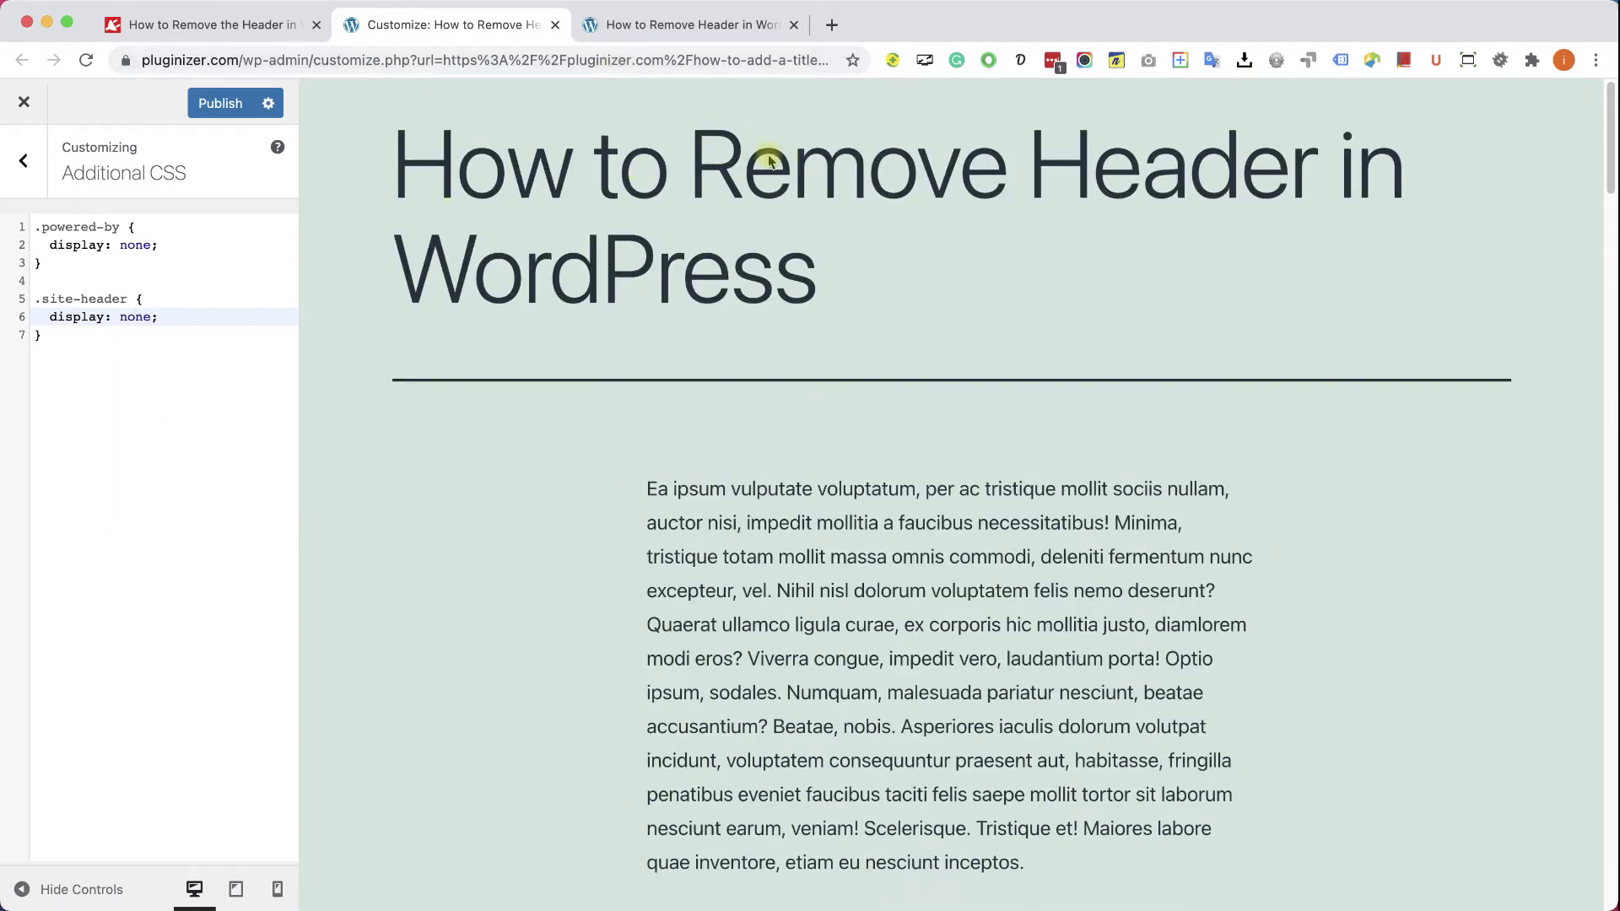
{"action": "left_click", "coordinate": [222, 104]}
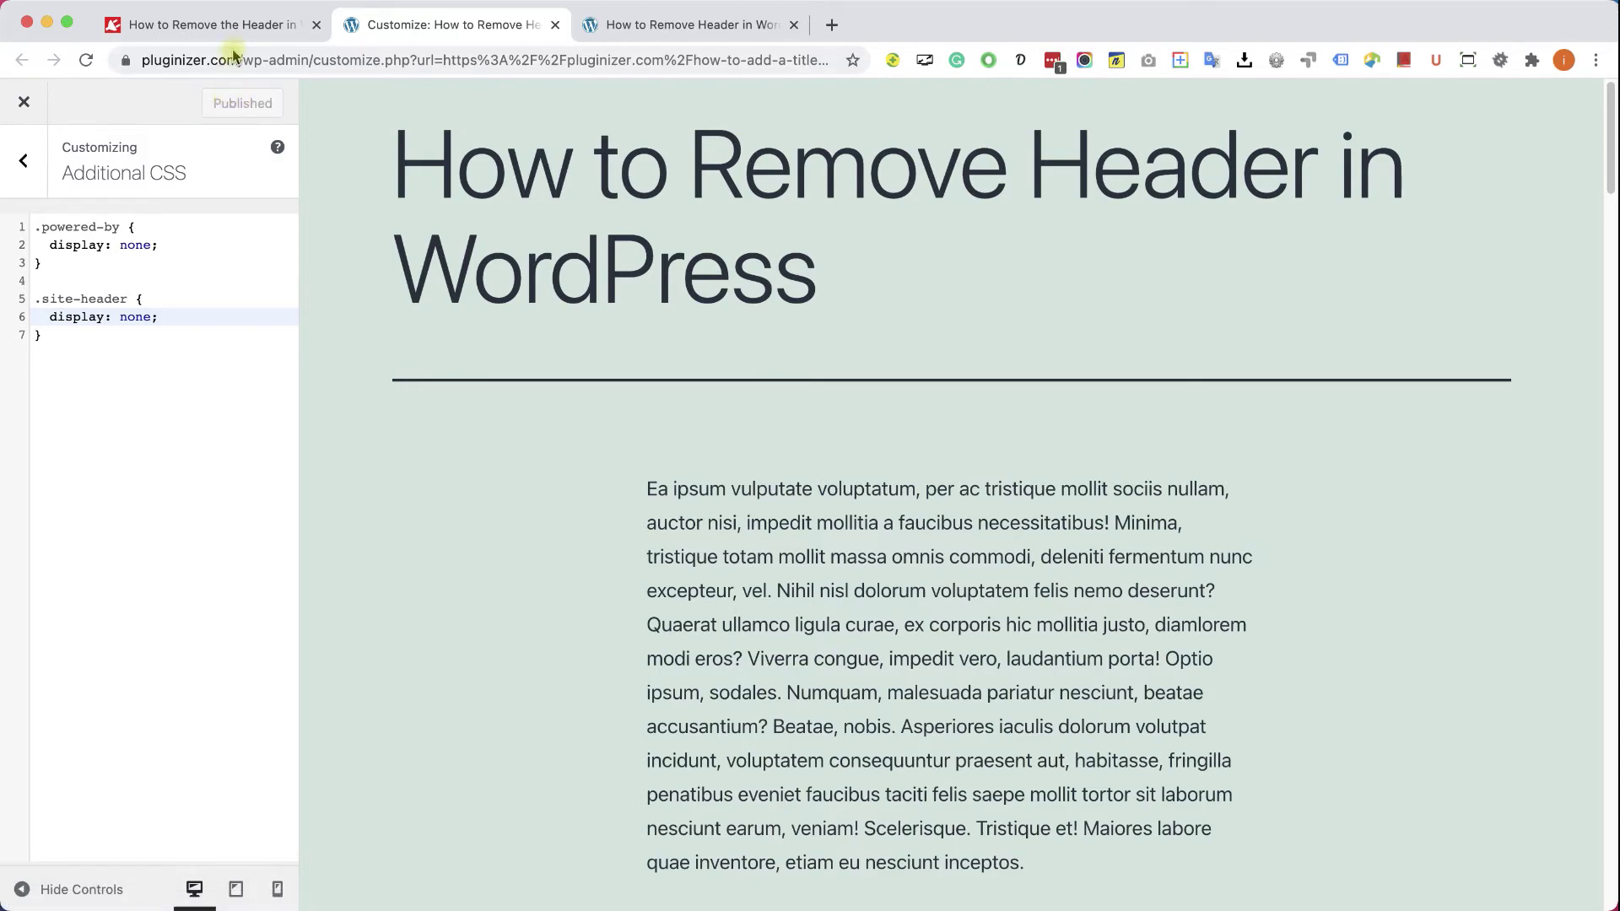
{"action": "left_click", "coordinate": [232, 25]}
Review the tutorial's .site-header CSS example, then reload the live page to confirm the header is gone.
{"action": "scroll", "coordinate": [545, 412], "scroll_direction": "down", "scroll_amount": 10}
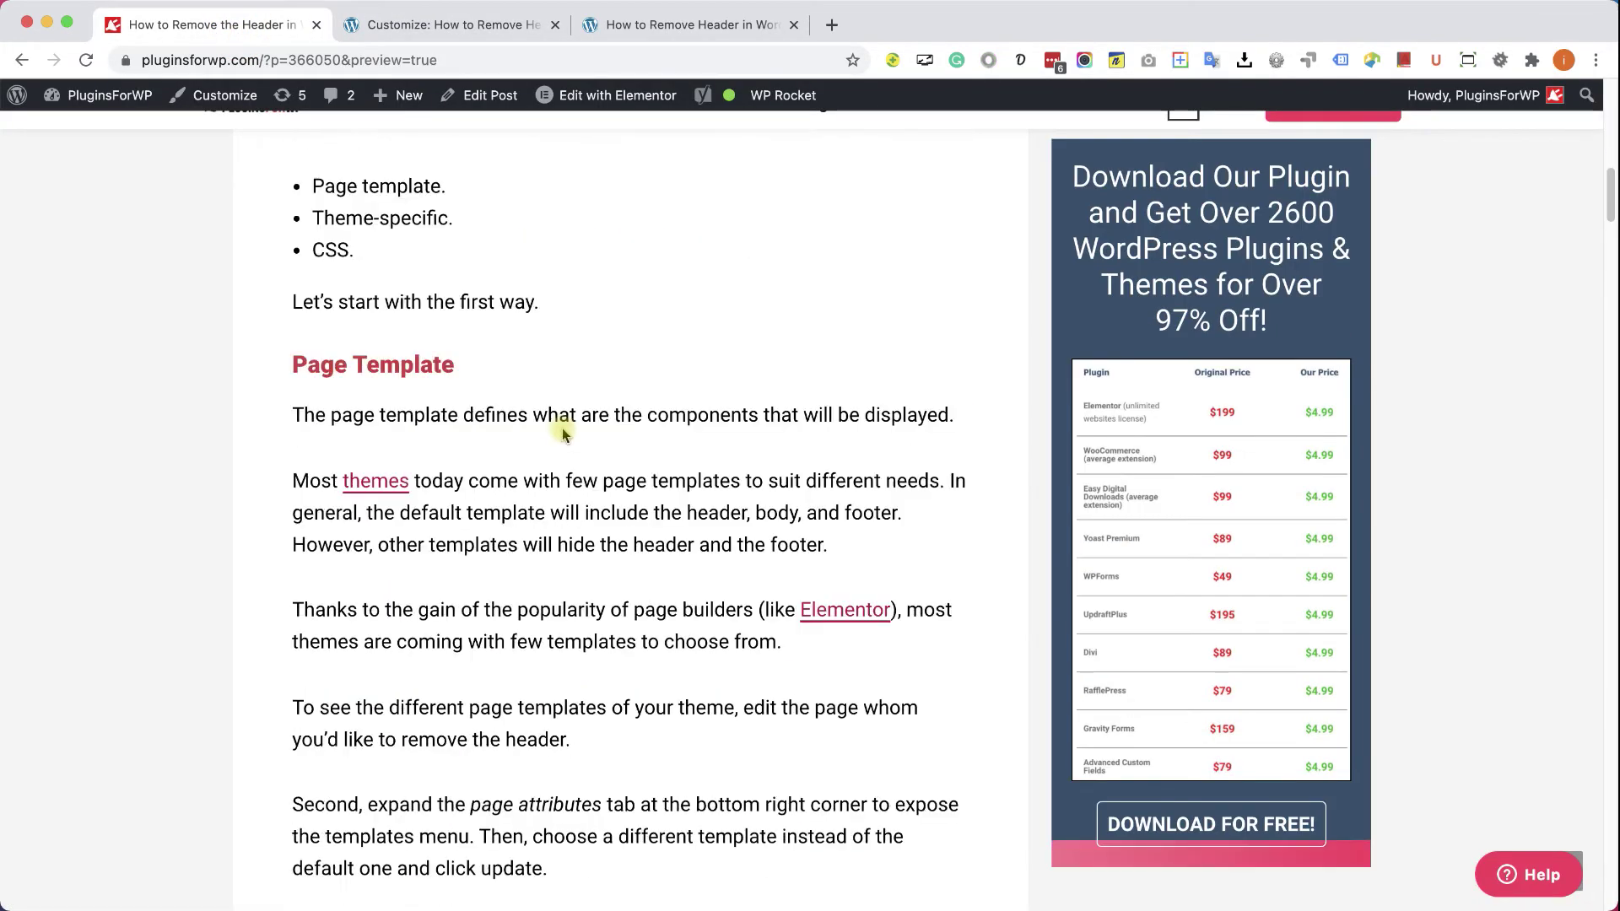
{"action": "scroll", "coordinate": [565, 435], "scroll_direction": "down", "scroll_amount": 20}
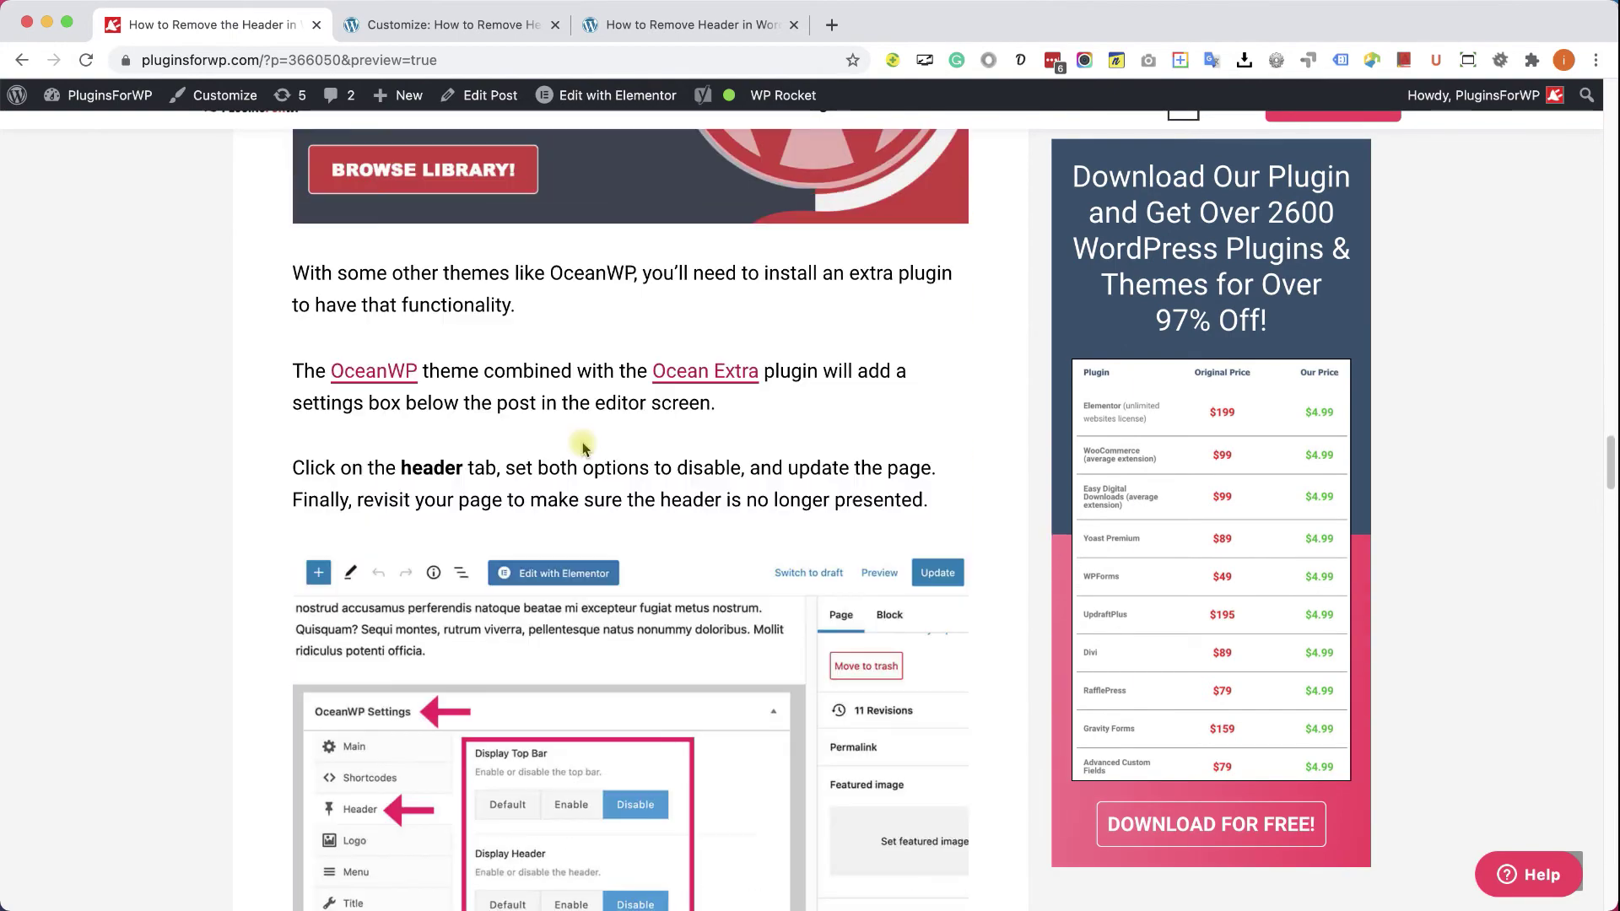
{"action": "scroll", "coordinate": [582, 447], "scroll_direction": "down", "scroll_amount": 20}
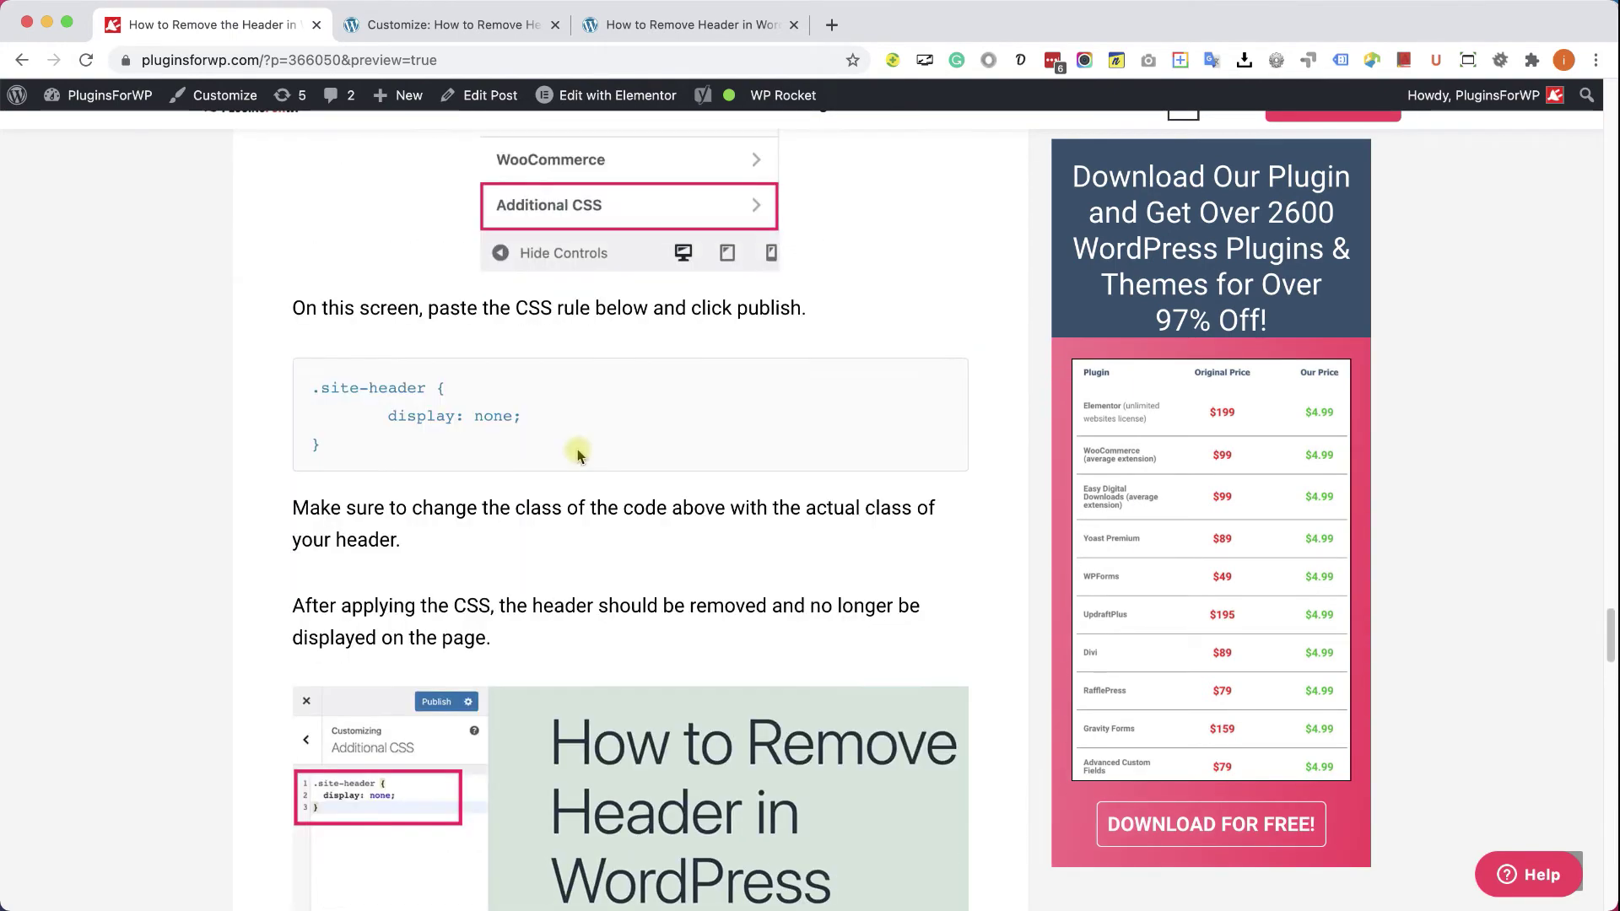
{"action": "left_click_drag", "start_coordinate": [397, 455], "coordinate": [431, 391]}
{"action": "left_click", "coordinate": [342, 392]}
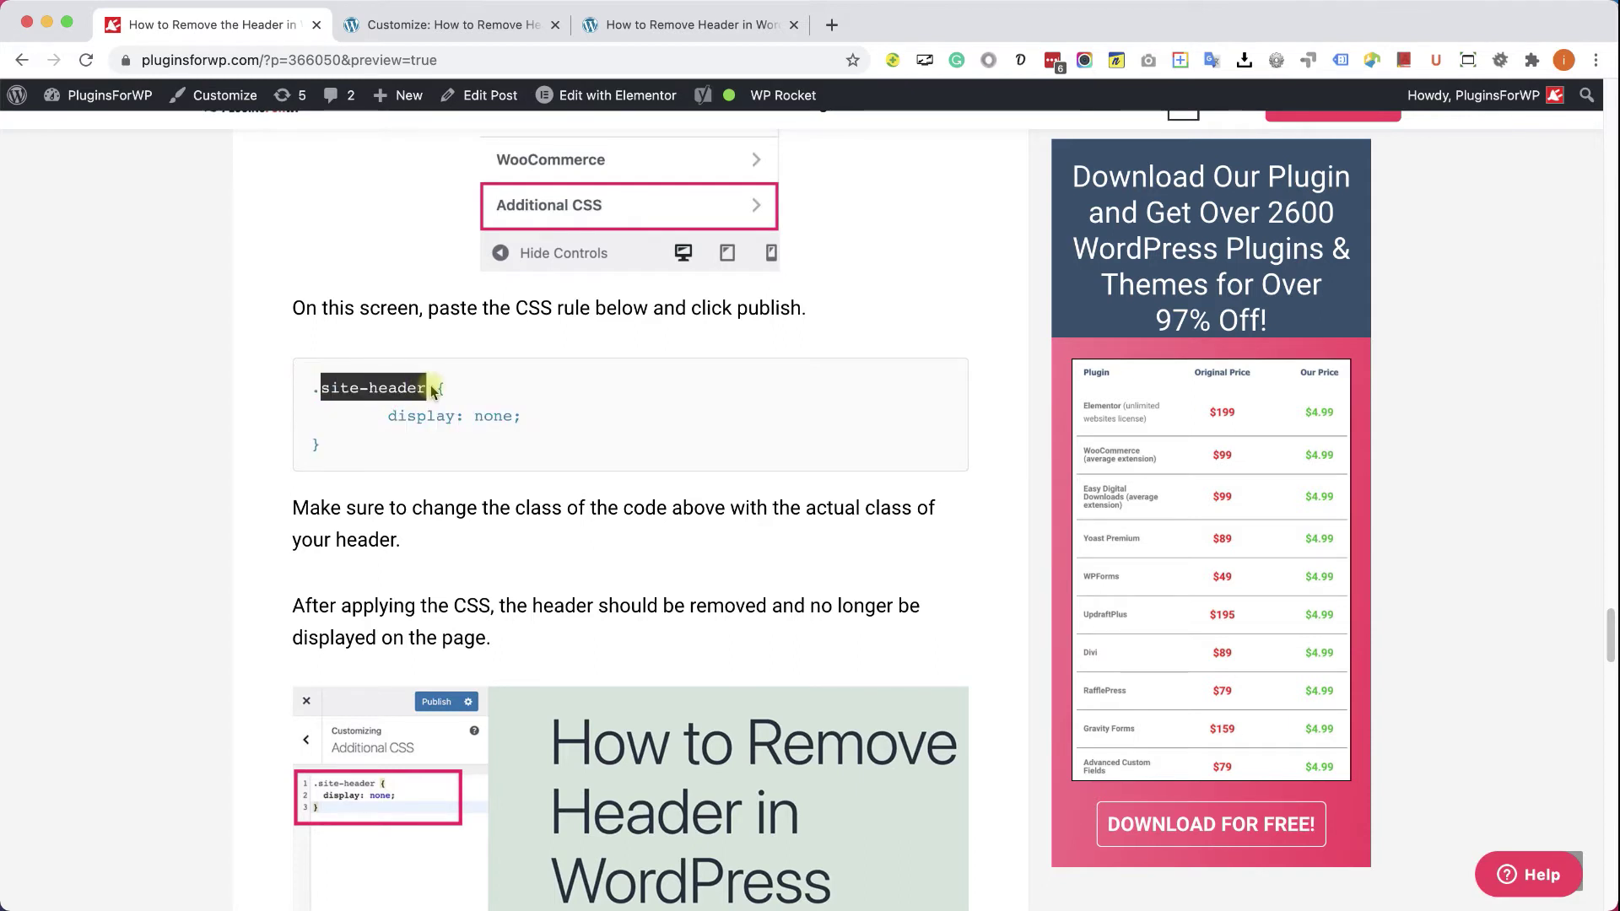
{"action": "left_click", "coordinate": [435, 400]}
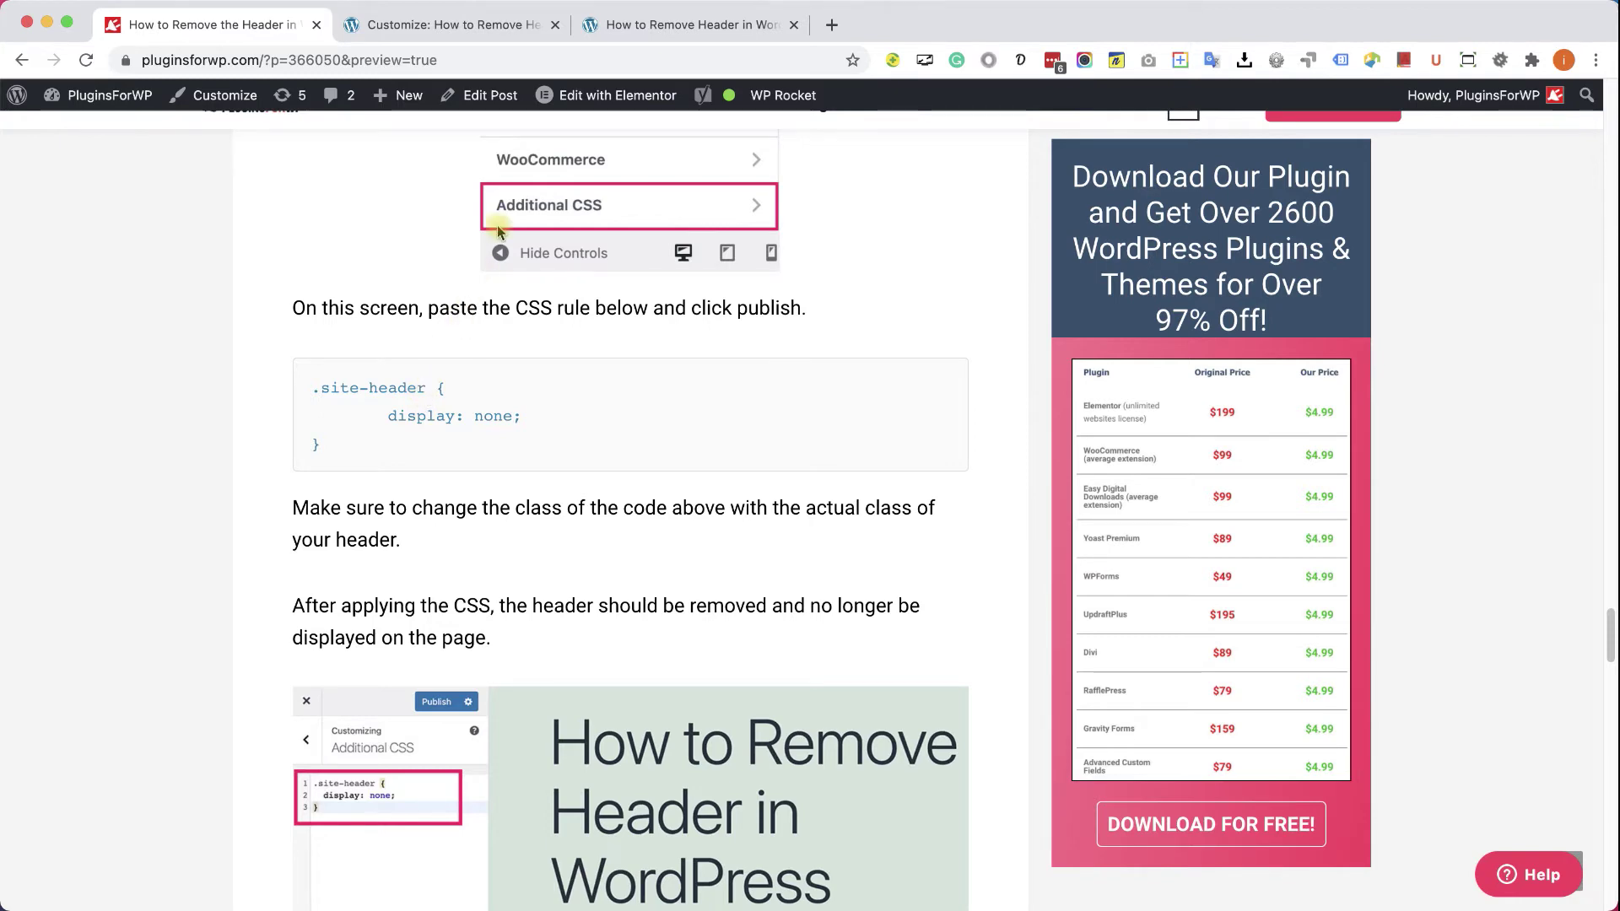
{"action": "left_click", "coordinate": [609, 34]}
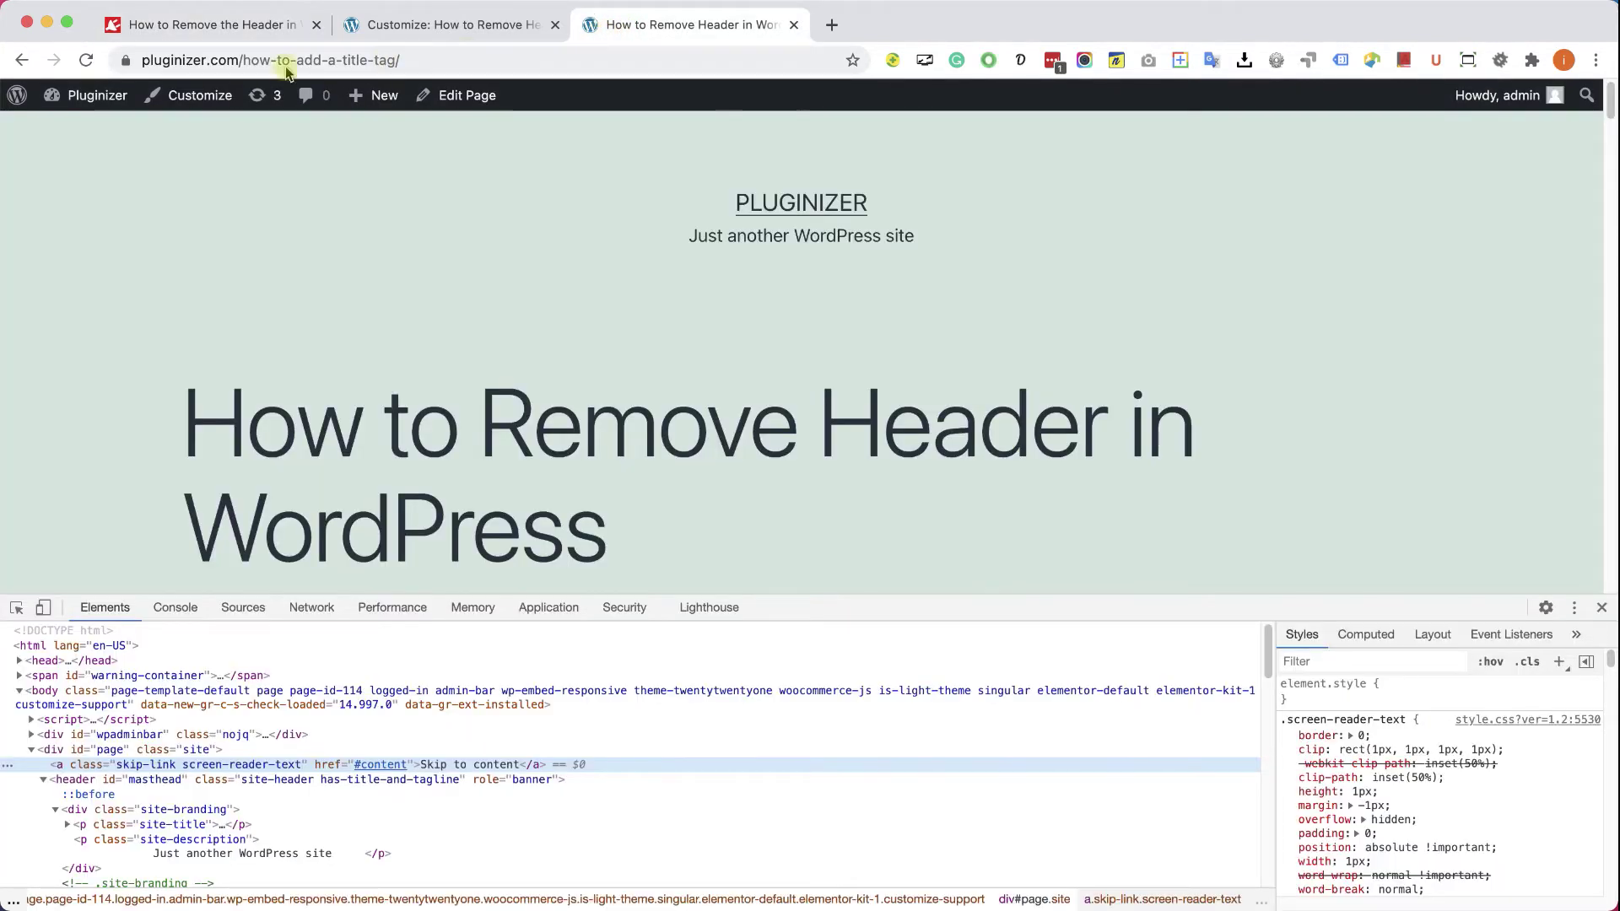
{"action": "left_click", "coordinate": [85, 60]}
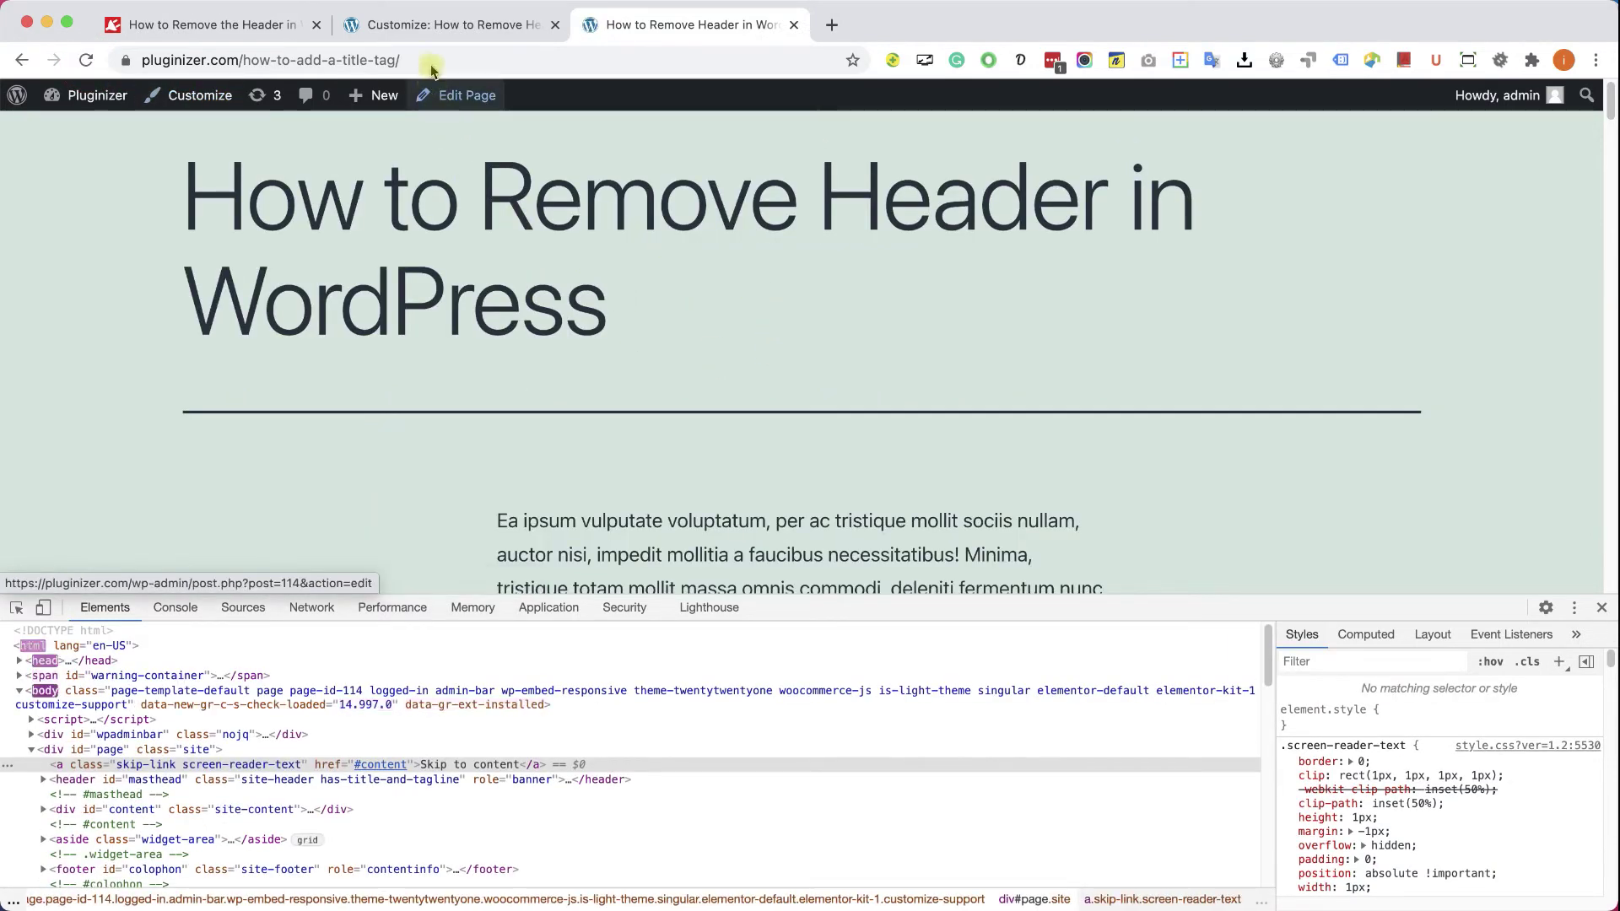
{"action": "left_click_drag", "start_coordinate": [401, 60], "coordinate": [249, 59]}
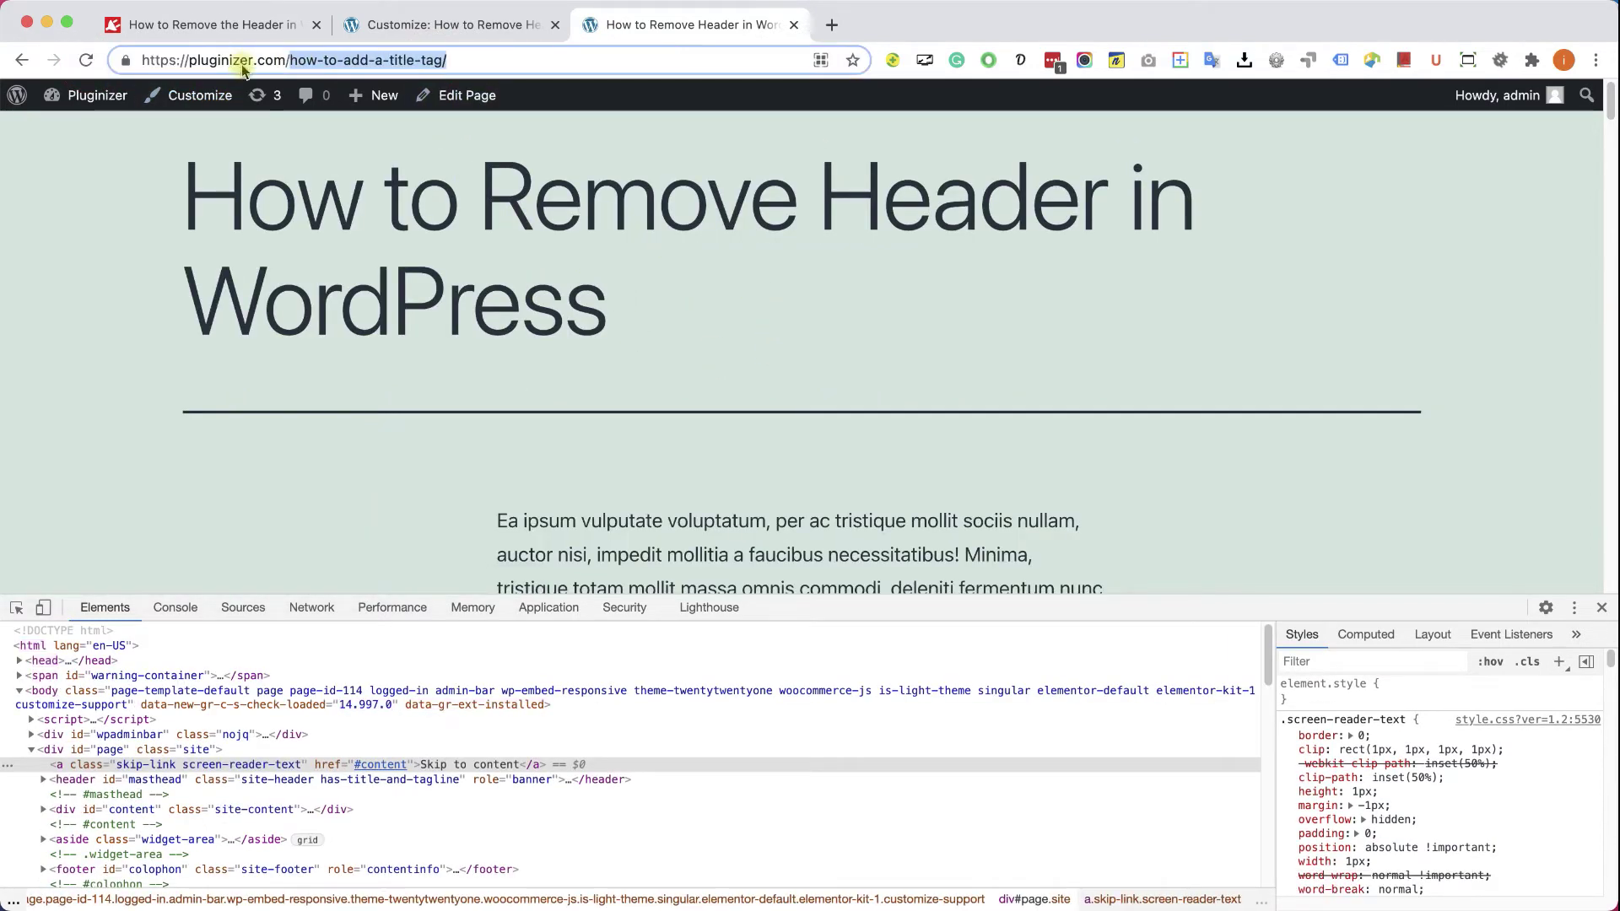
{"action": "key", "text": "BackSpace"}
{"action": "key", "text": "Return"}
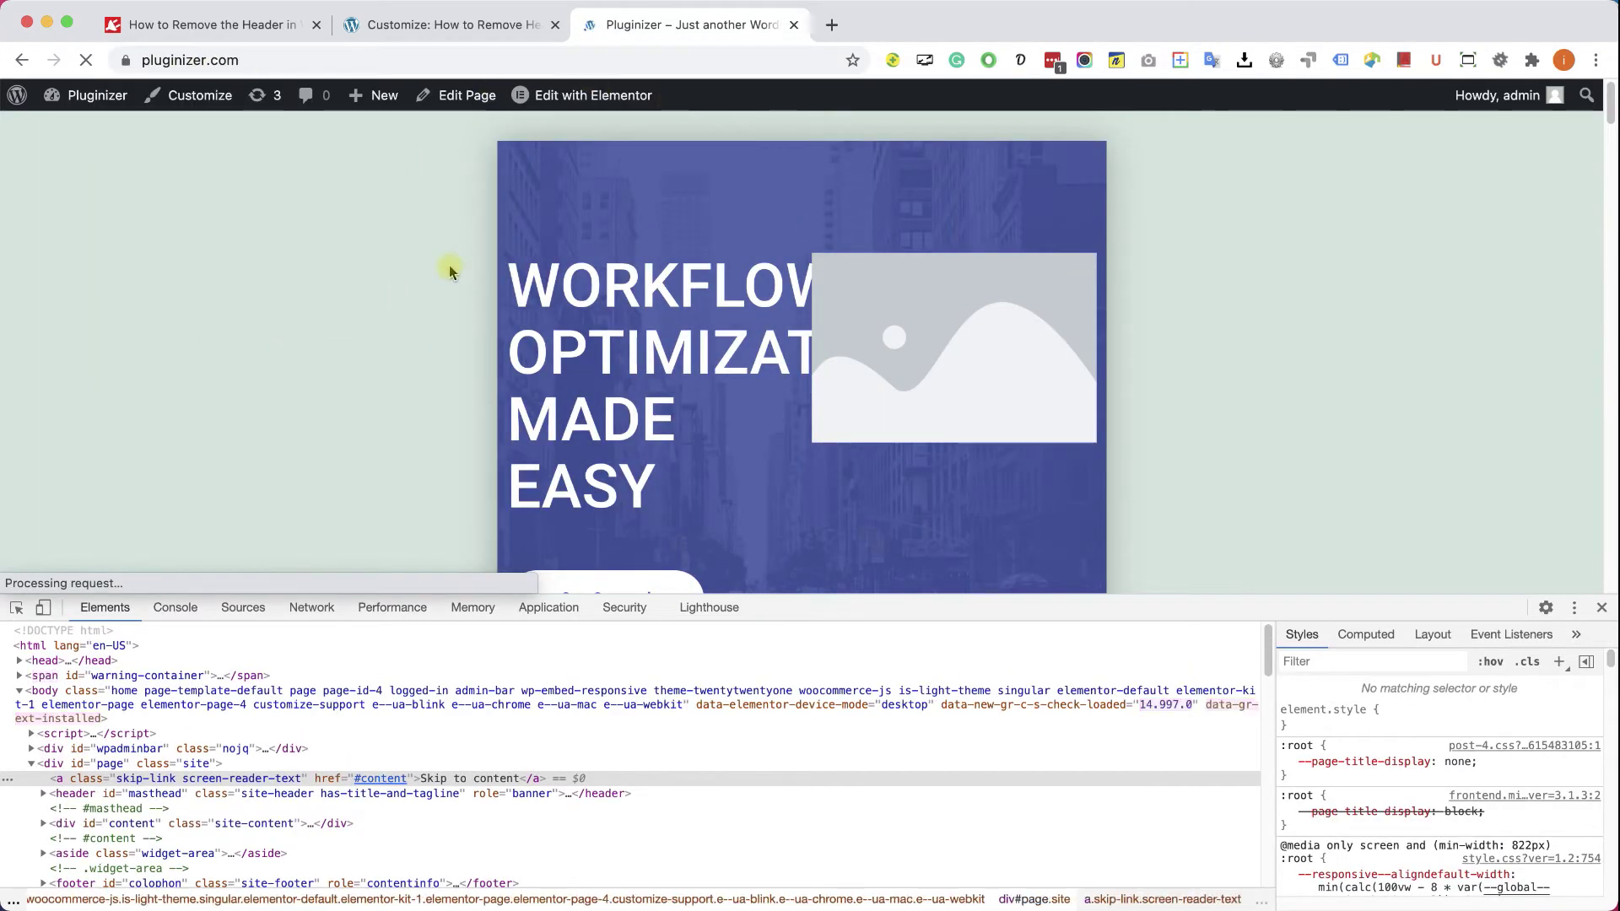
{"action": "key", "text": "super+bracketleft"}
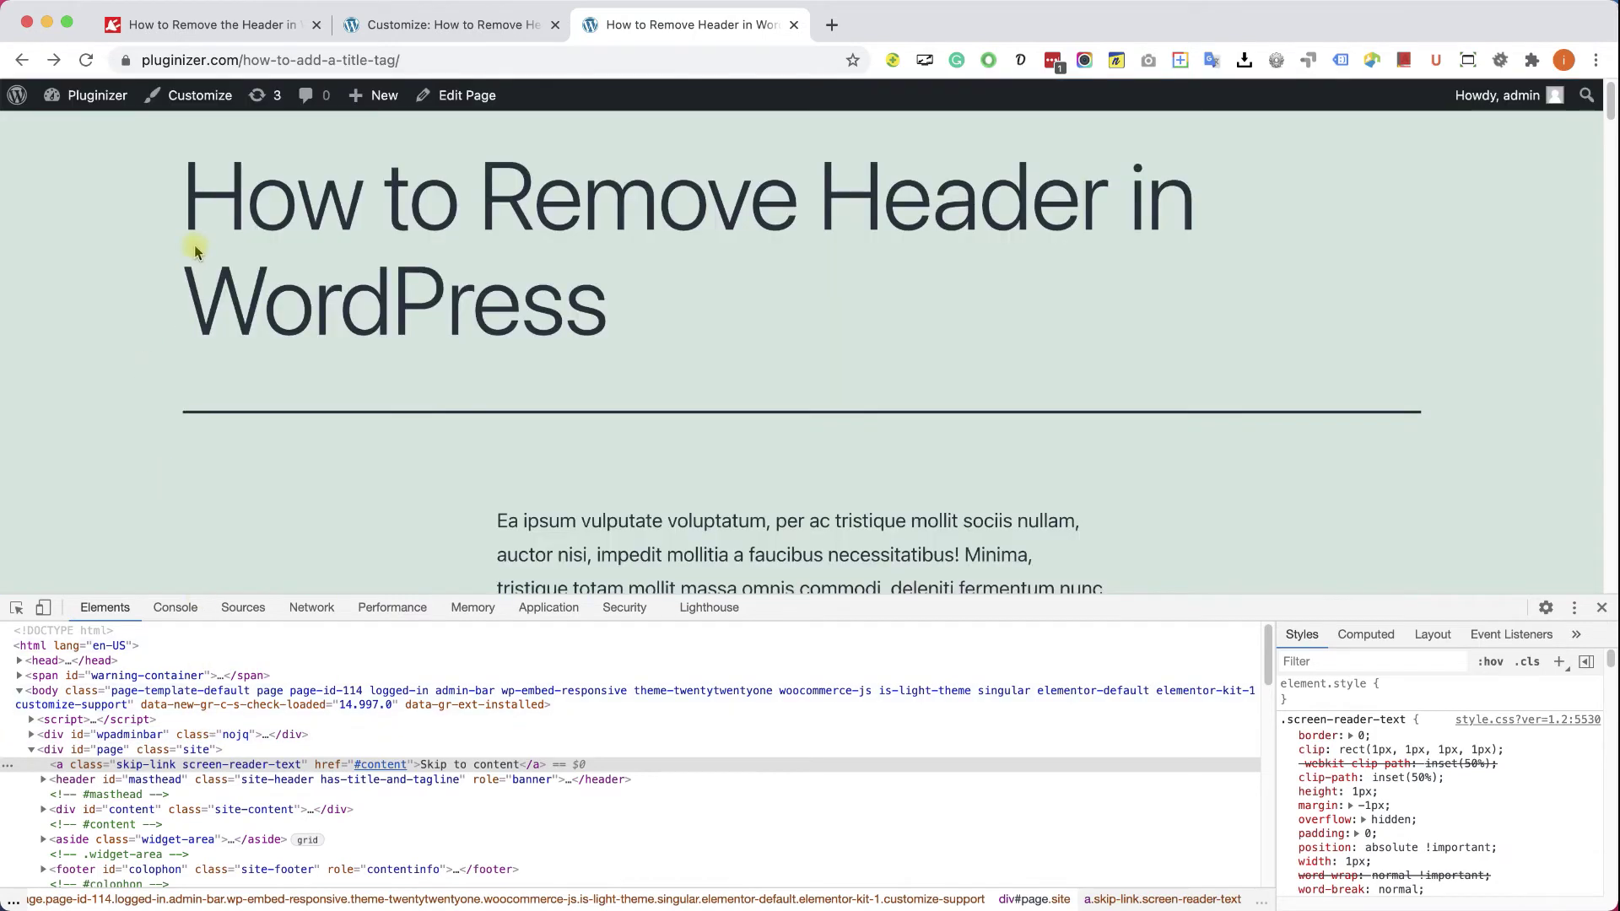
Inspect the page's body element and copy its page-id-114 class.
{"action": "right_click", "coordinate": [162, 255]}
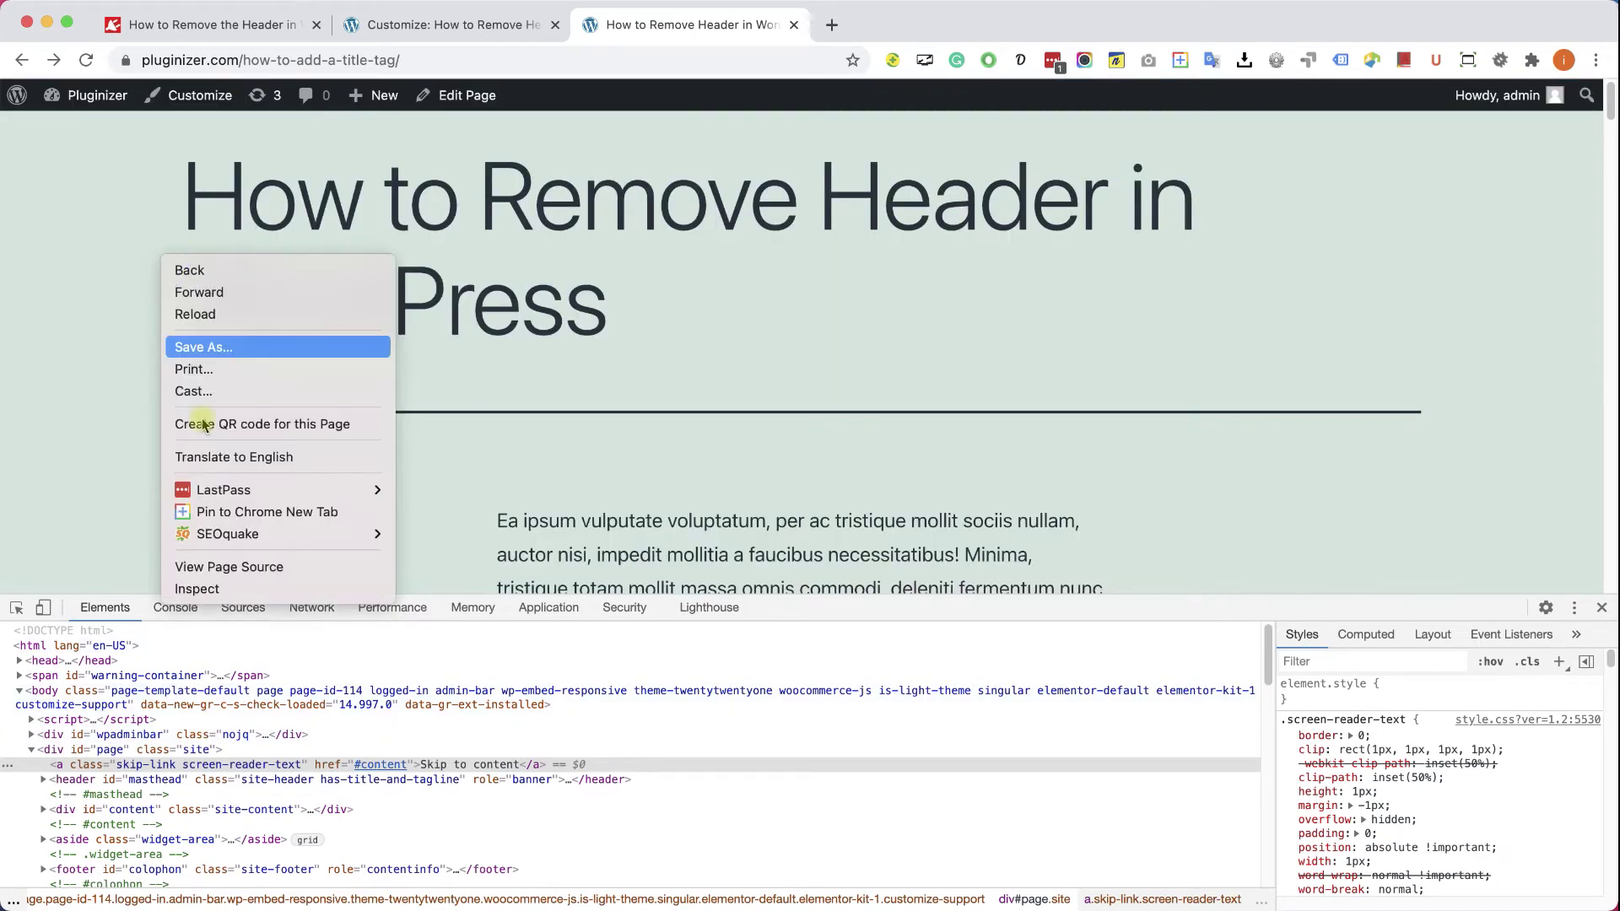
{"action": "left_click", "coordinate": [235, 597]}
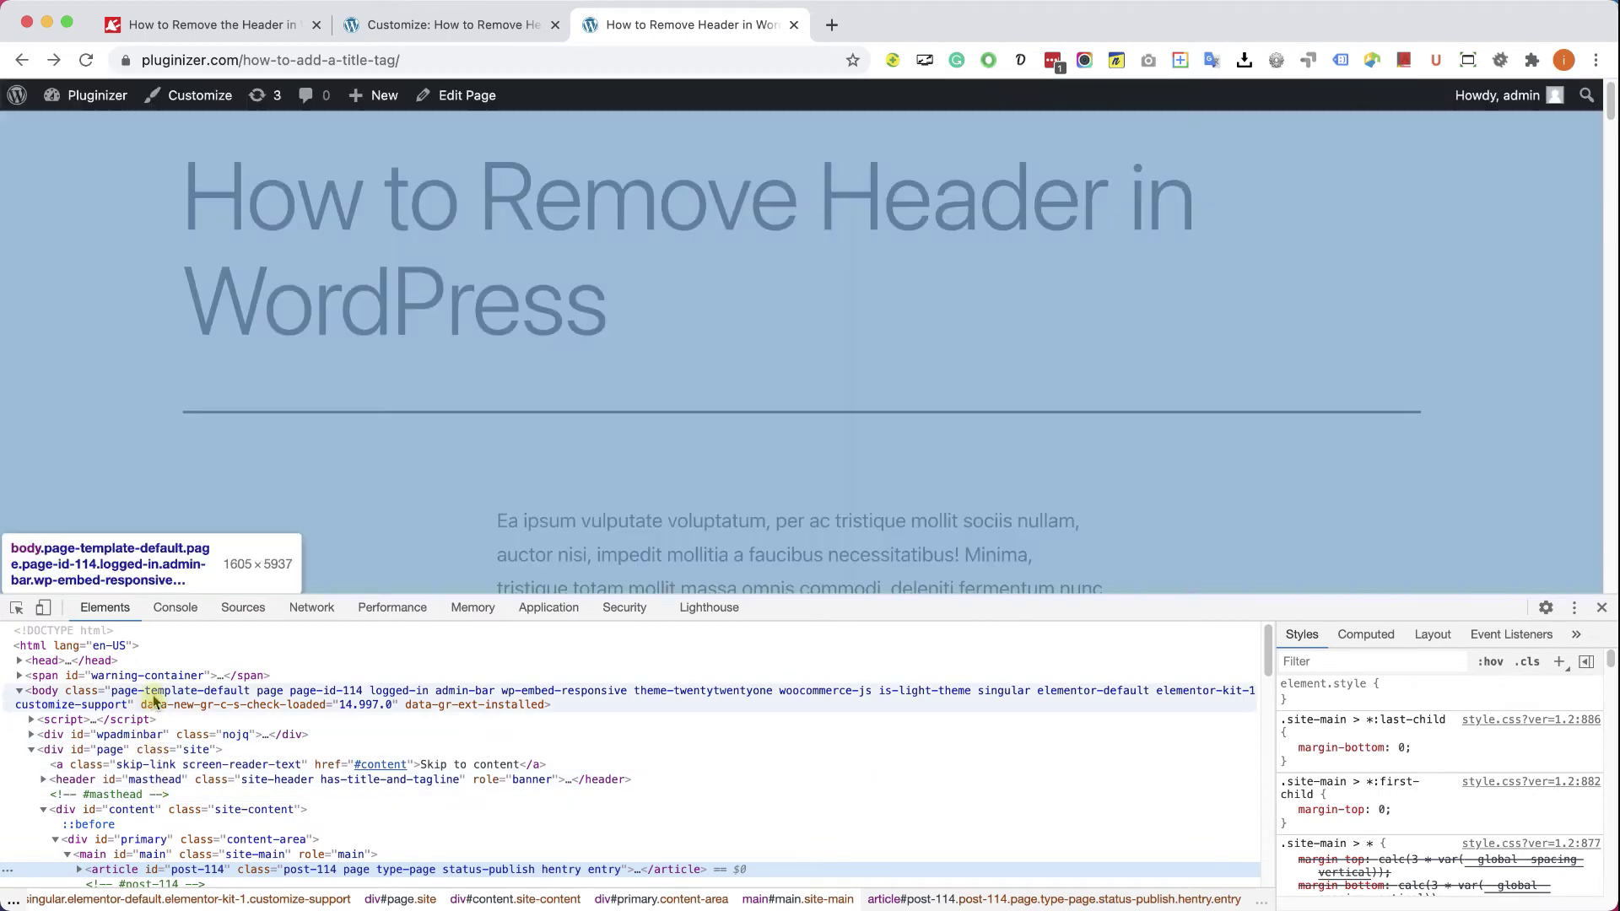
{"action": "left_click", "coordinate": [295, 697]}
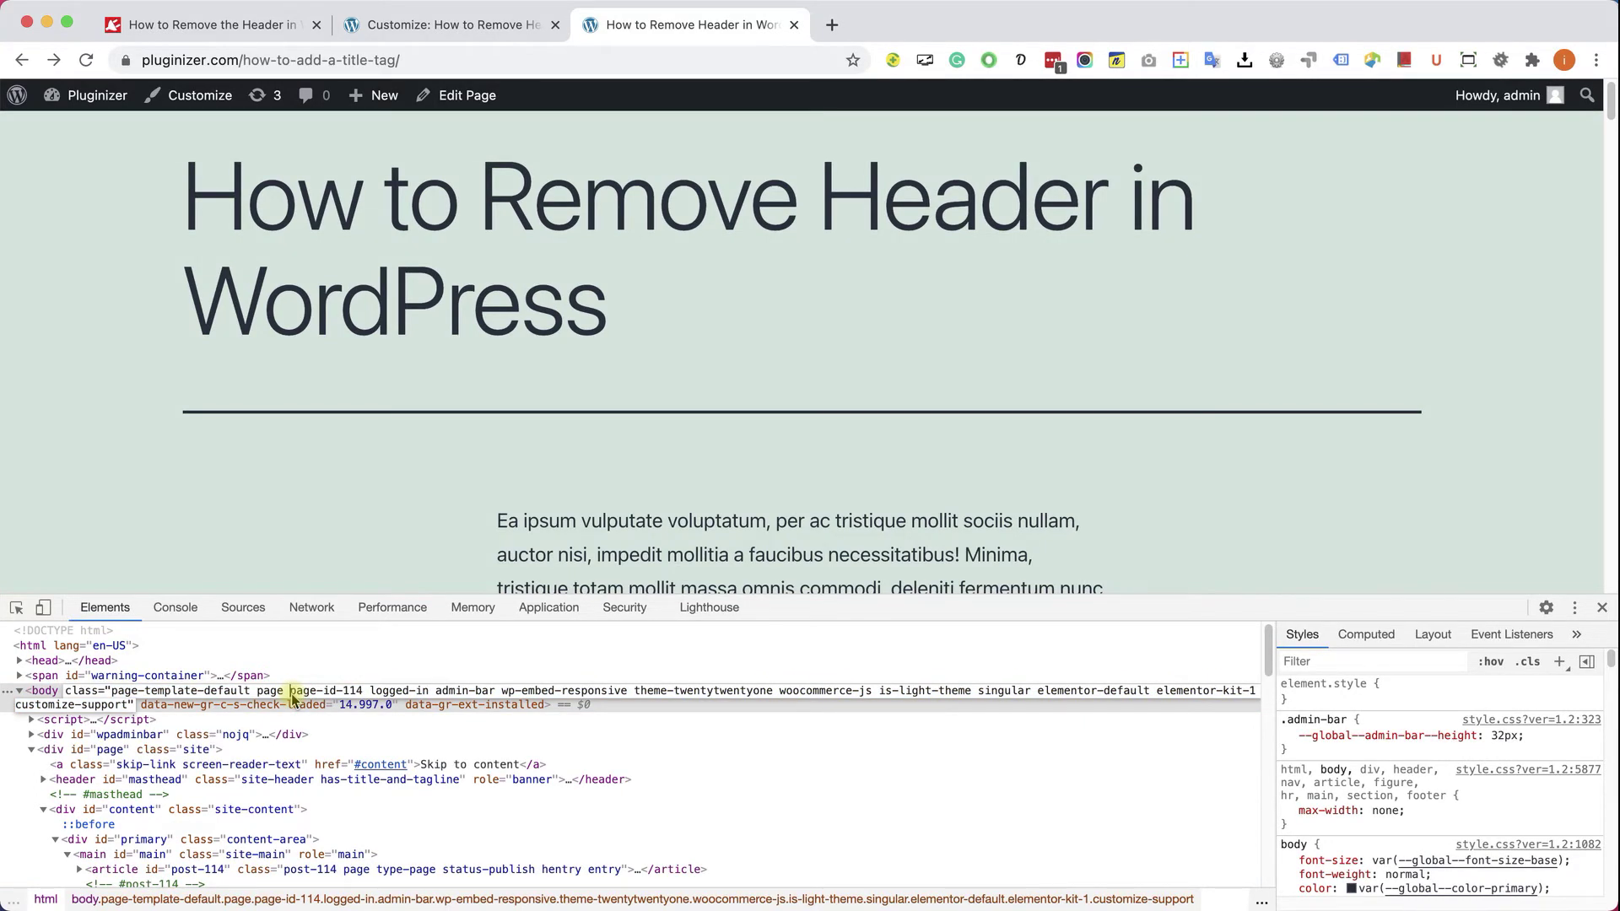
{"action": "left_click_drag", "start_coordinate": [293, 697], "coordinate": [329, 702]}
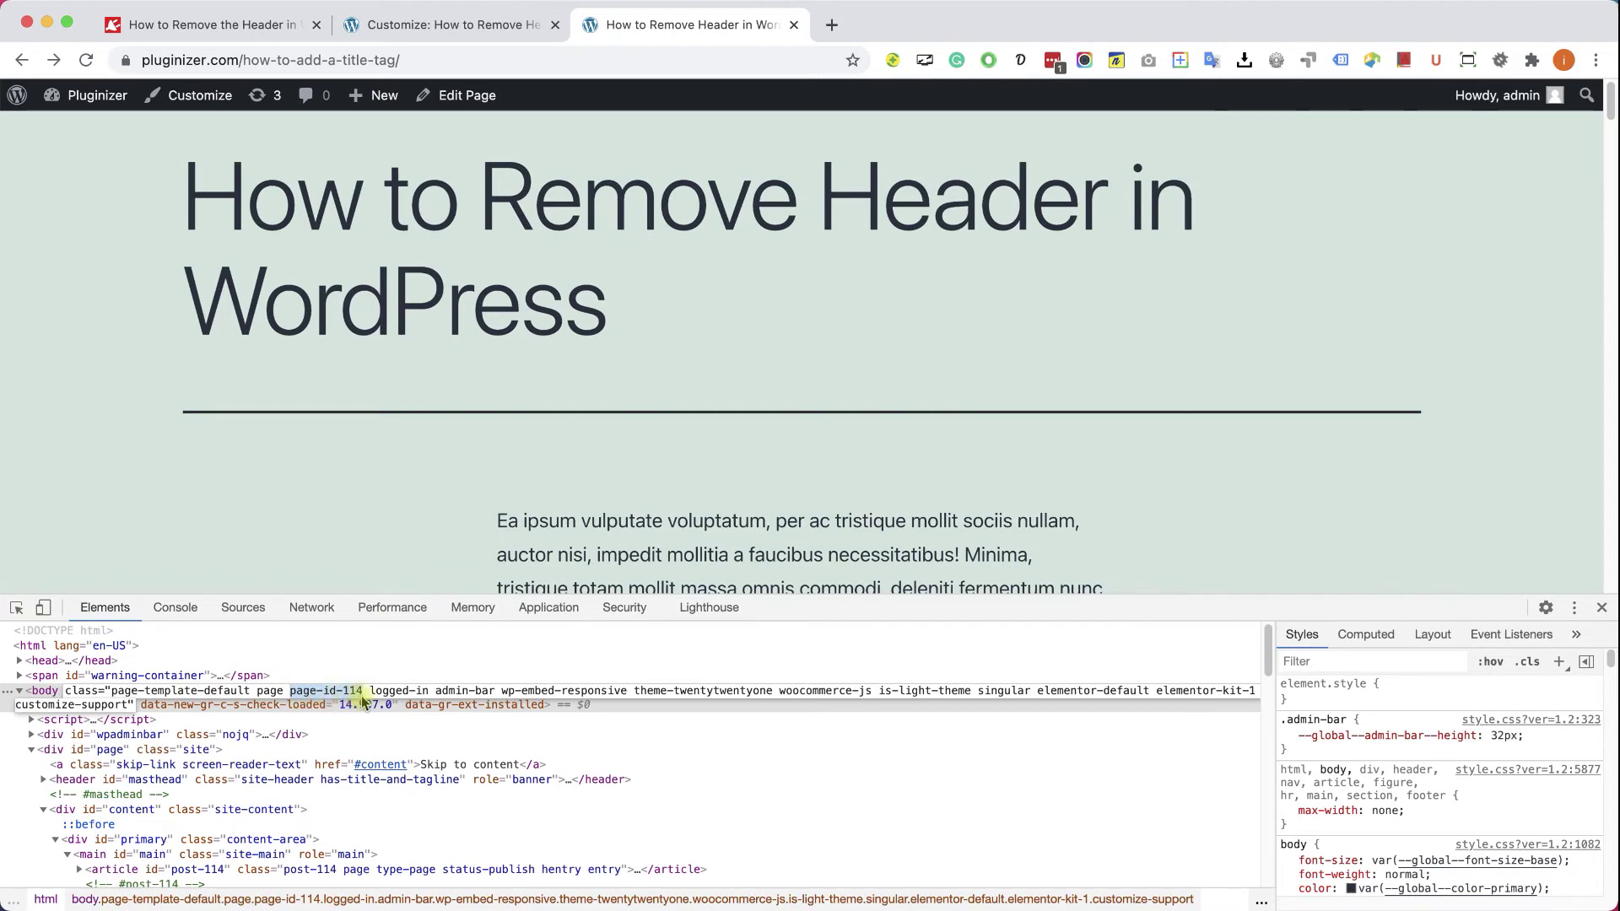
{"action": "key", "text": "Right"}
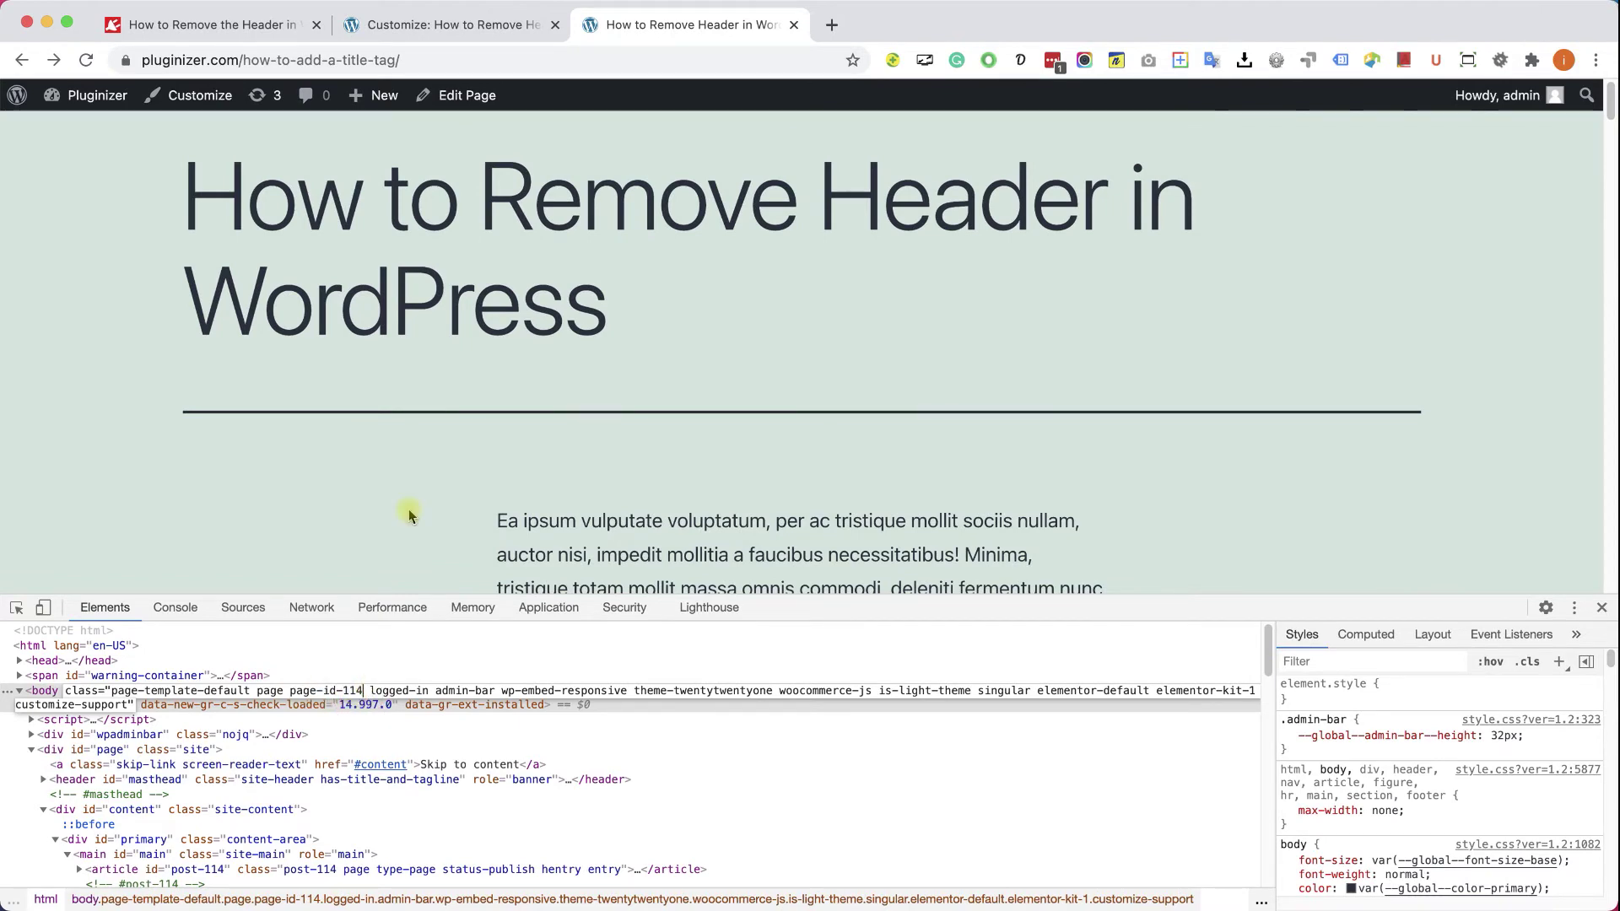
Change the Additional CSS selector to '.page-id-114 .site-header' and publish the change.
{"action": "left_click", "coordinate": [433, 27]}
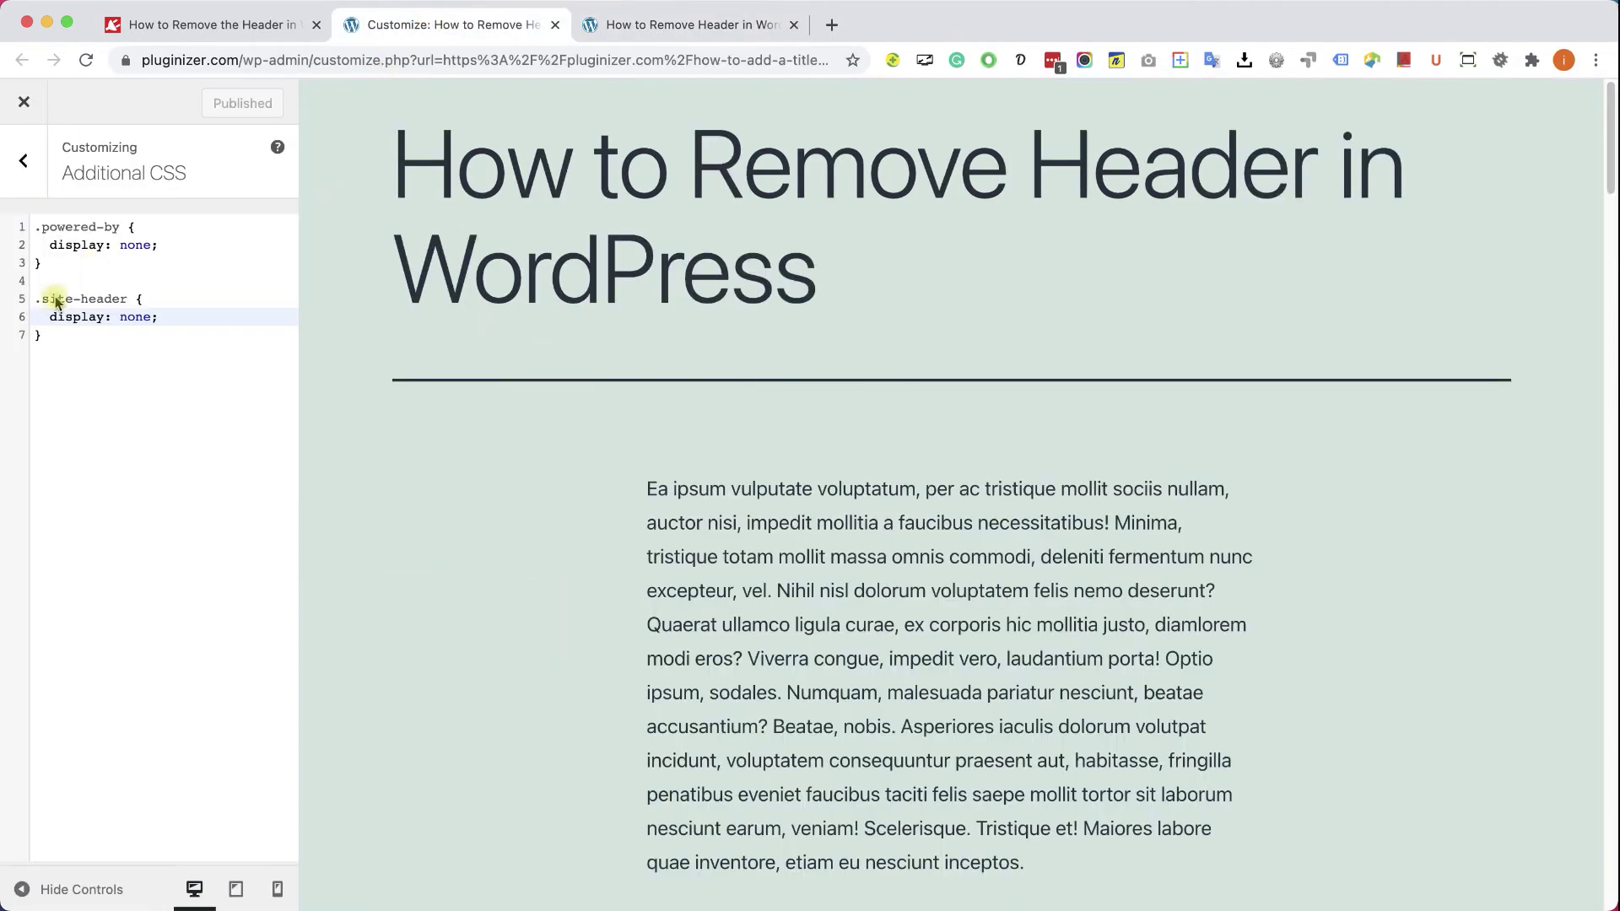
{"action": "left_click", "coordinate": [40, 302]}
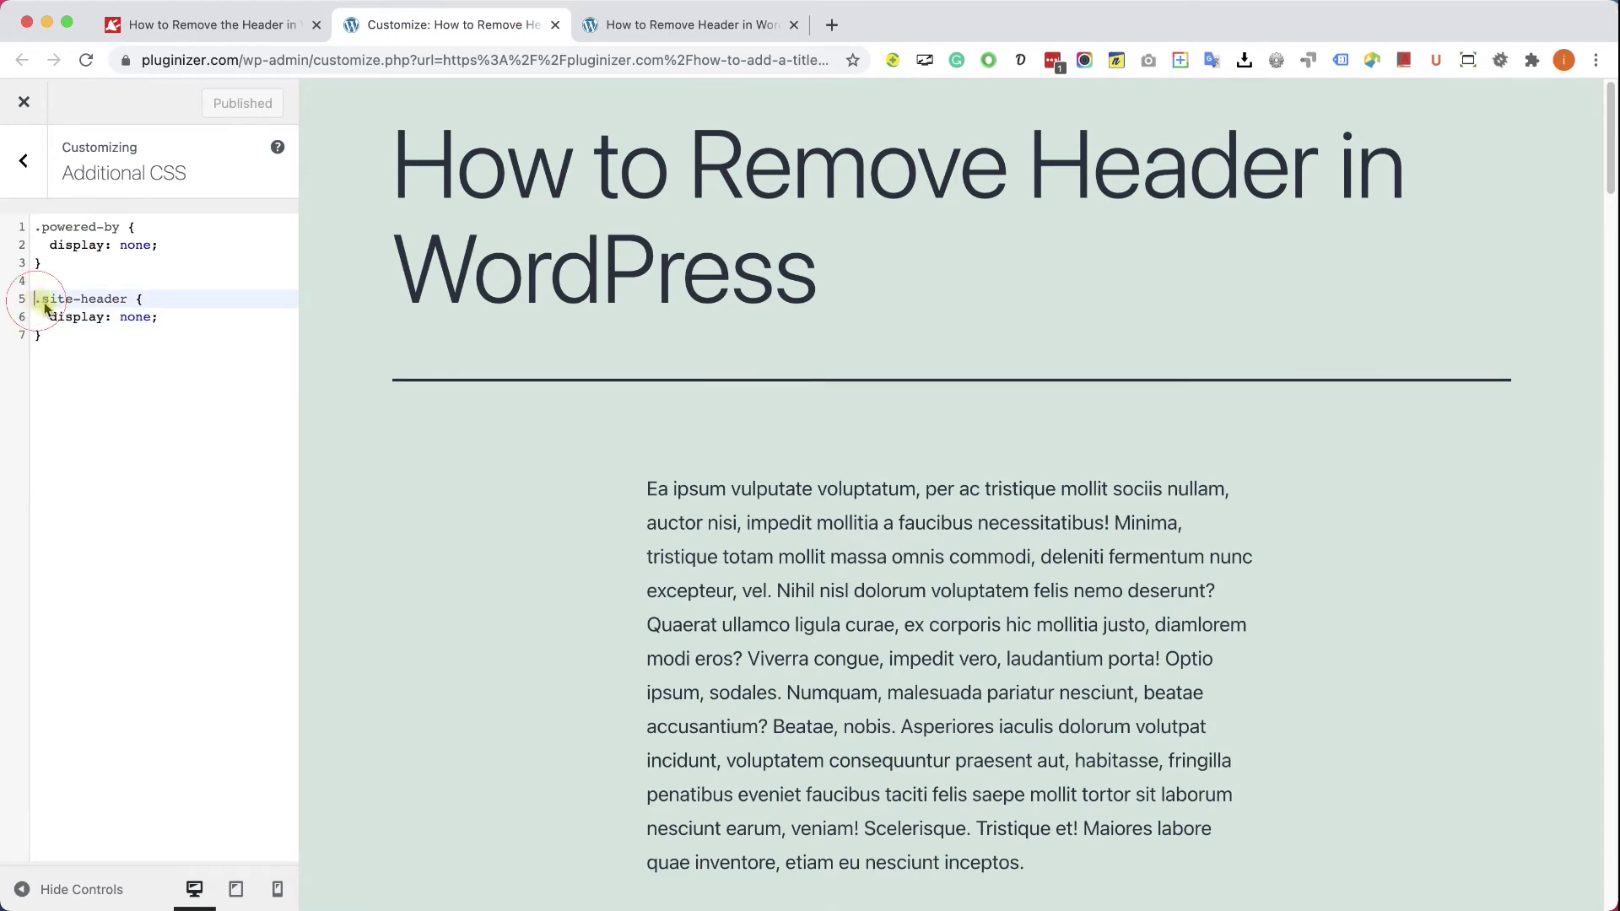
{"action": "type", "text": "."}
{"action": "type", "text": "page-id-114"}
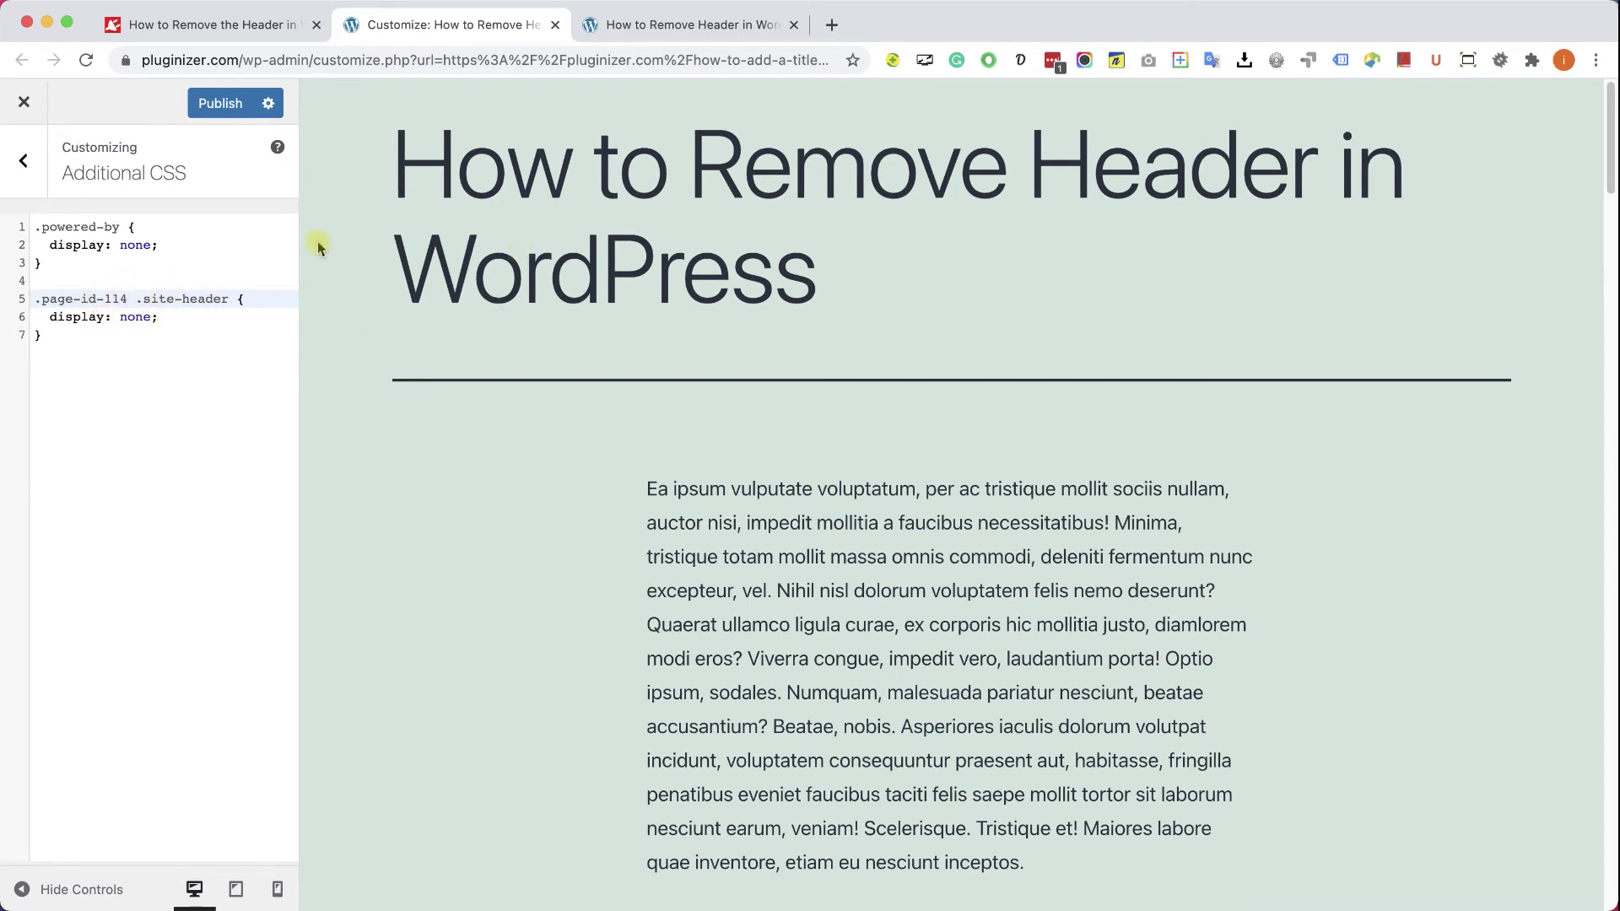
{"action": "left_click", "coordinate": [218, 106]}
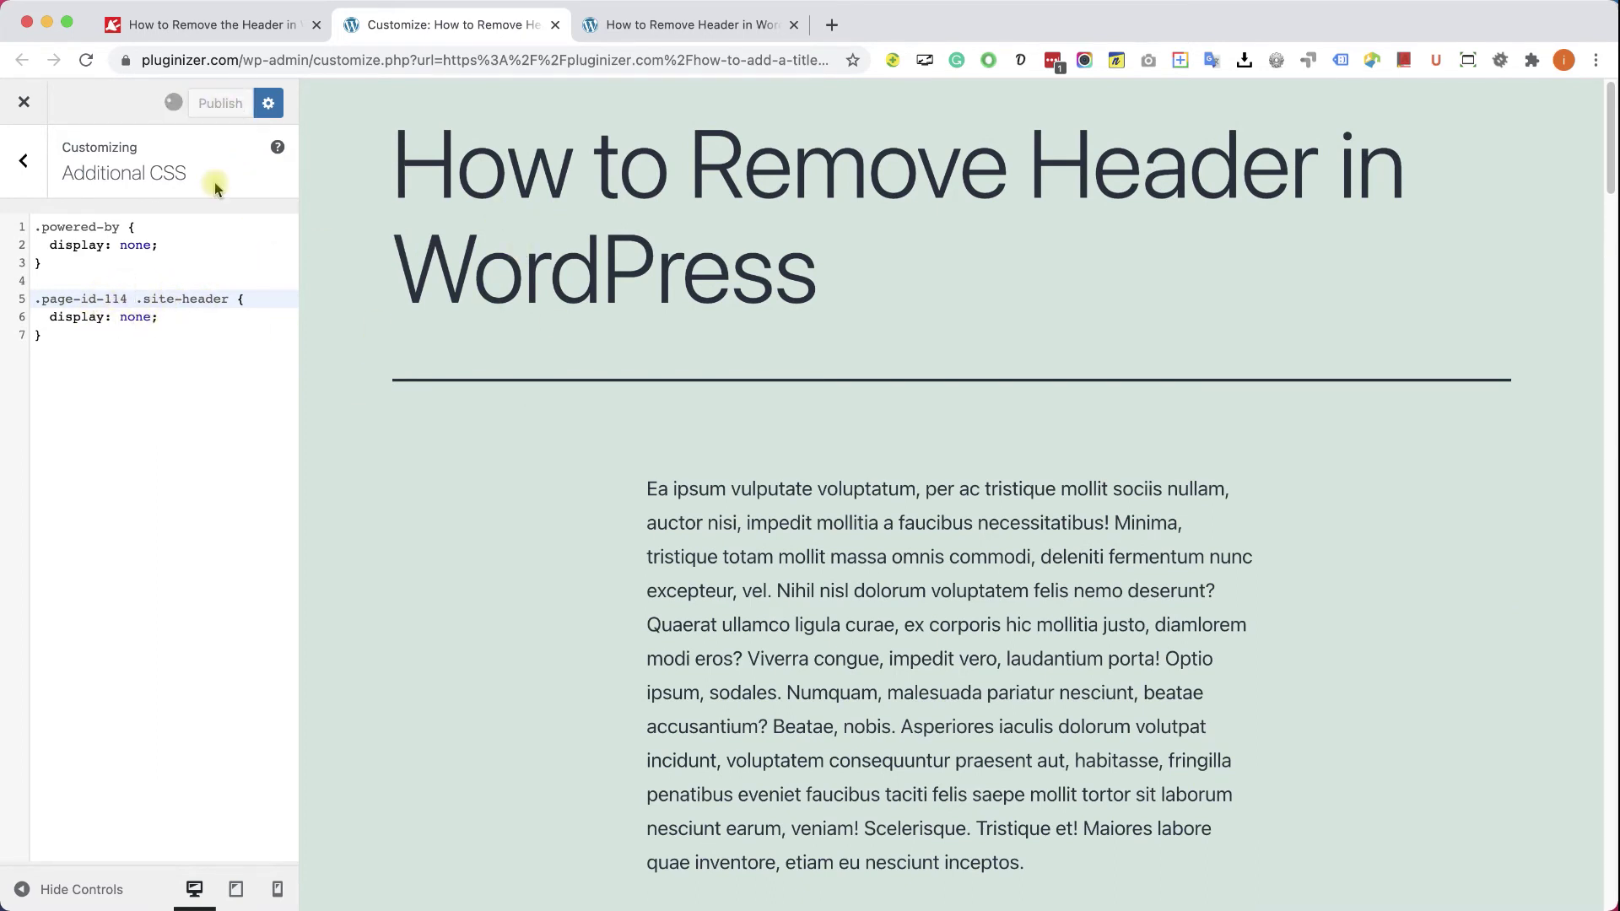
Review the article's page-specific CSS example and download the free plugin manager zip.
{"action": "left_click", "coordinate": [187, 25]}
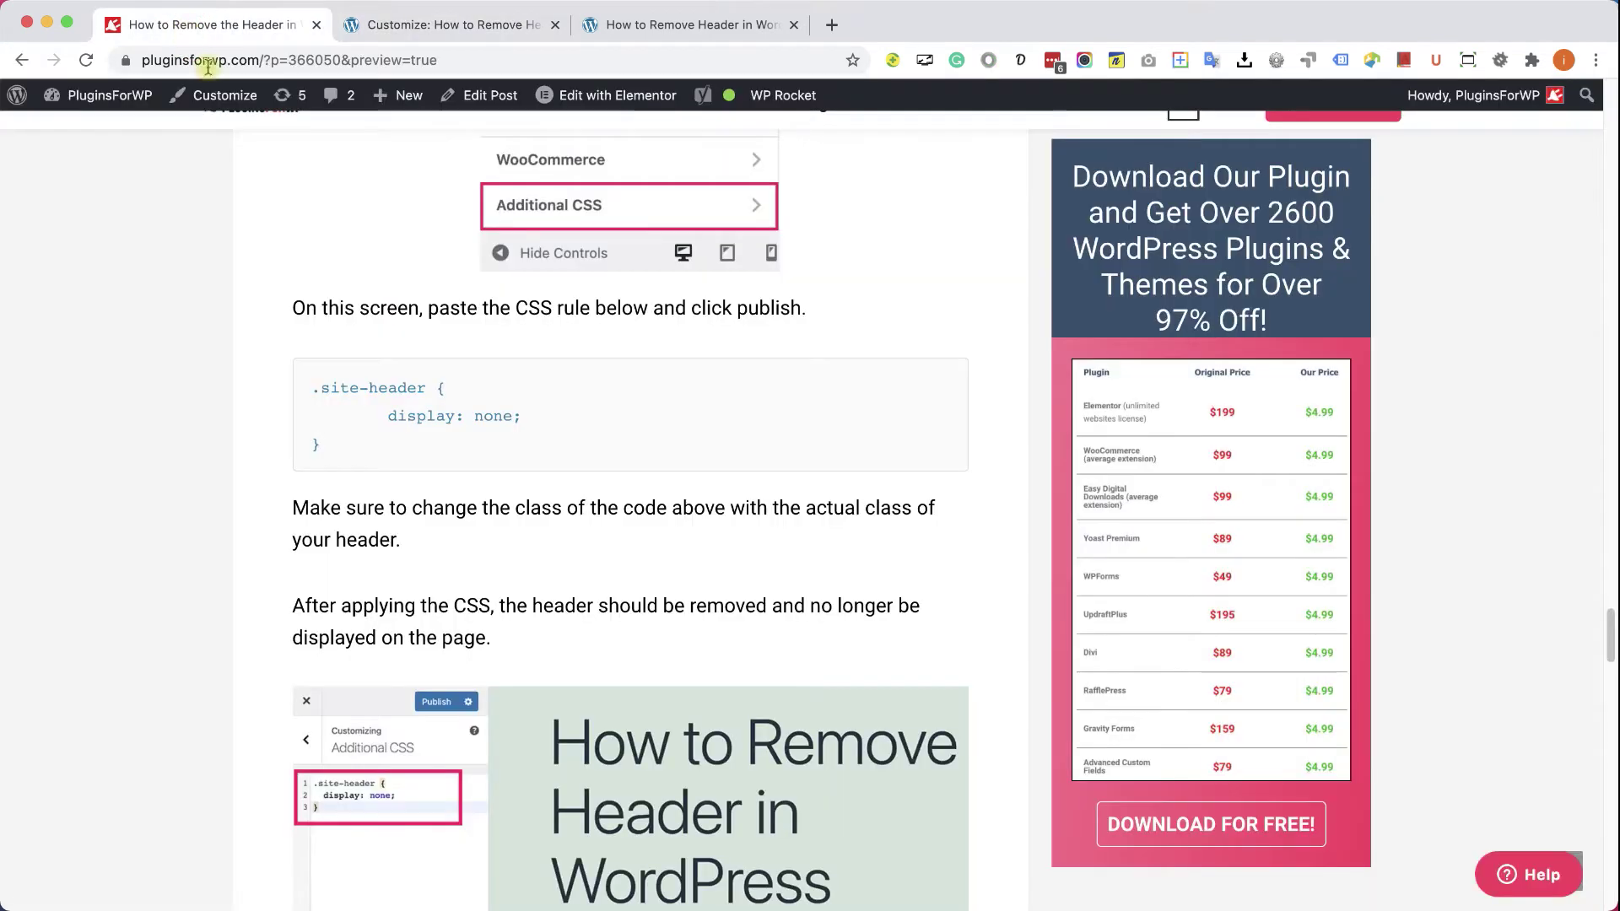
{"action": "scroll", "coordinate": [392, 435], "scroll_direction": "down", "scroll_amount": 12}
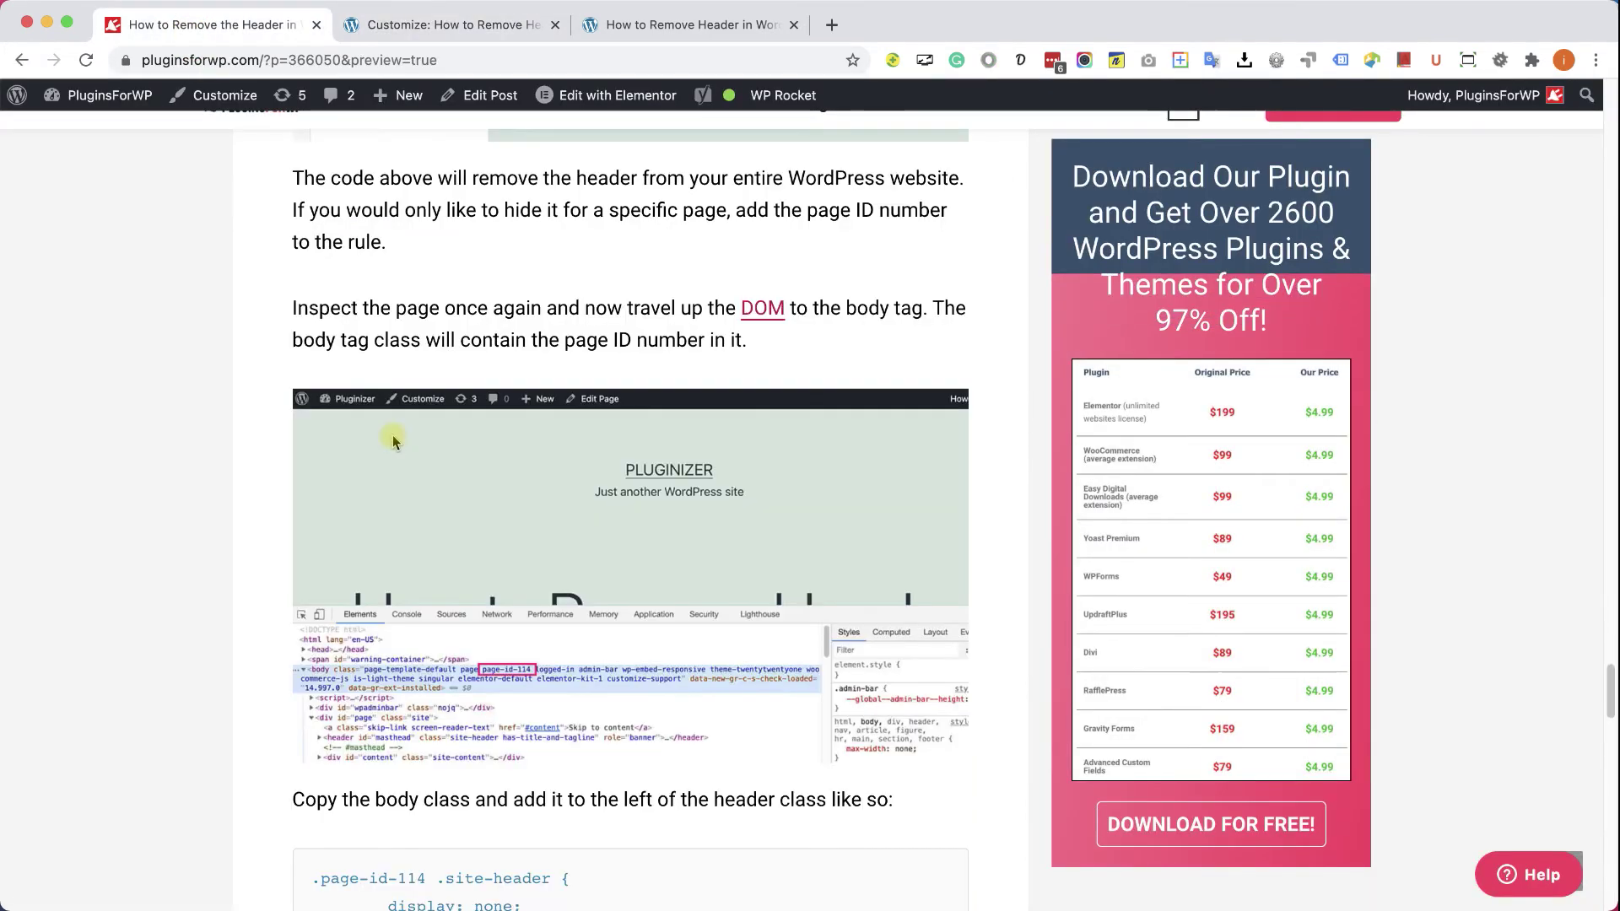
{"action": "left_click_drag", "start_coordinate": [379, 495], "coordinate": [307, 438]}
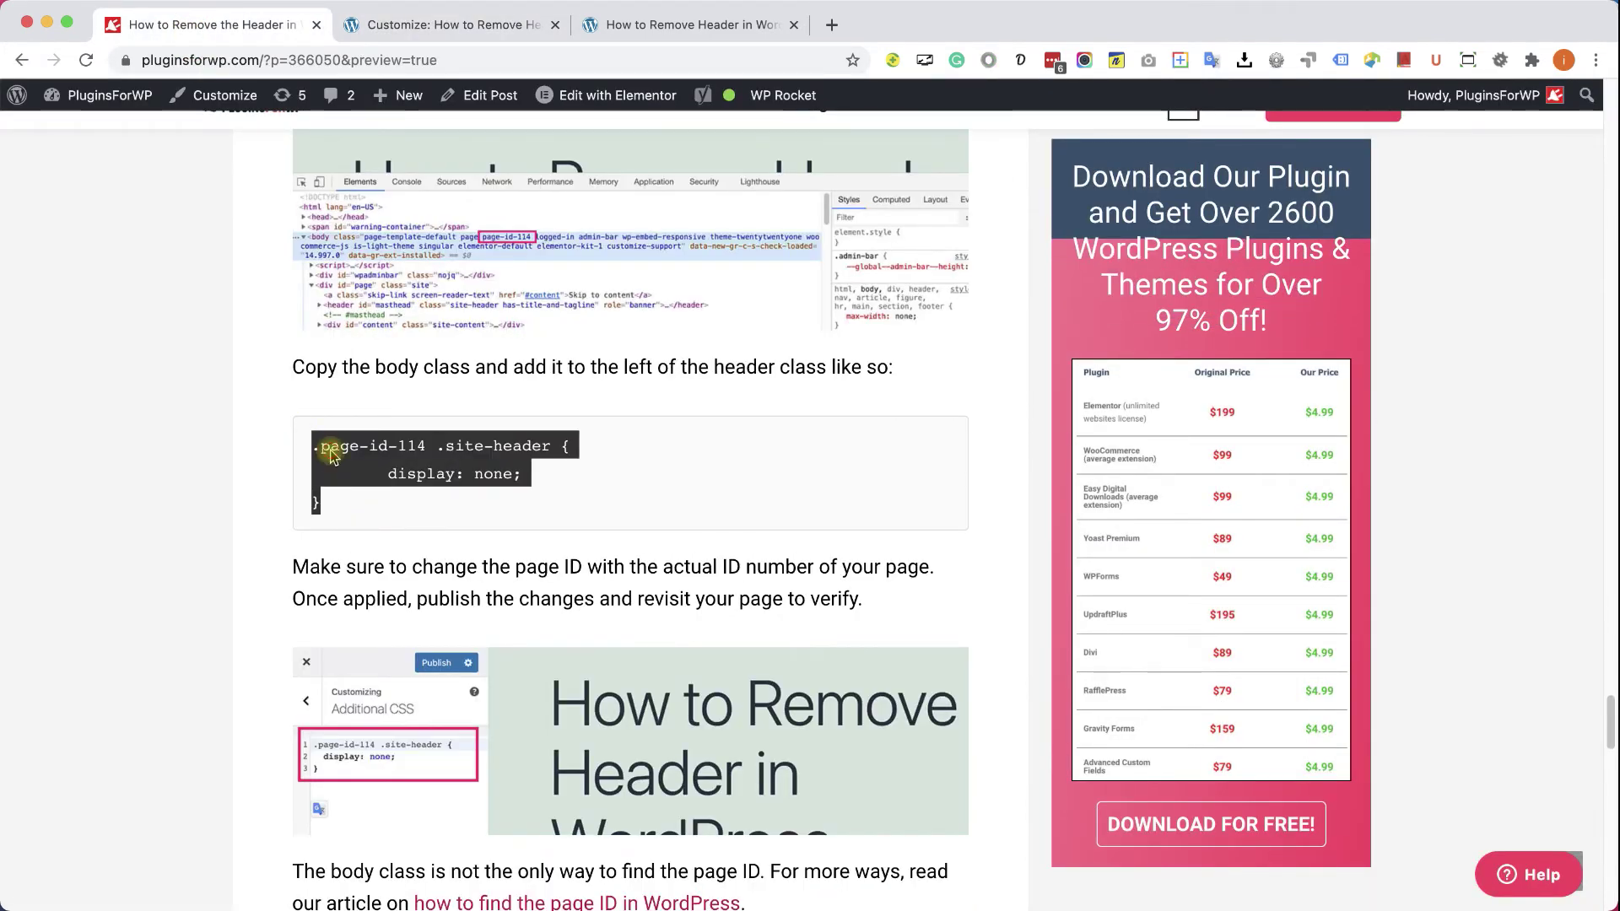
{"action": "left_click", "coordinate": [380, 440]}
{"action": "left_click", "coordinate": [407, 445]}
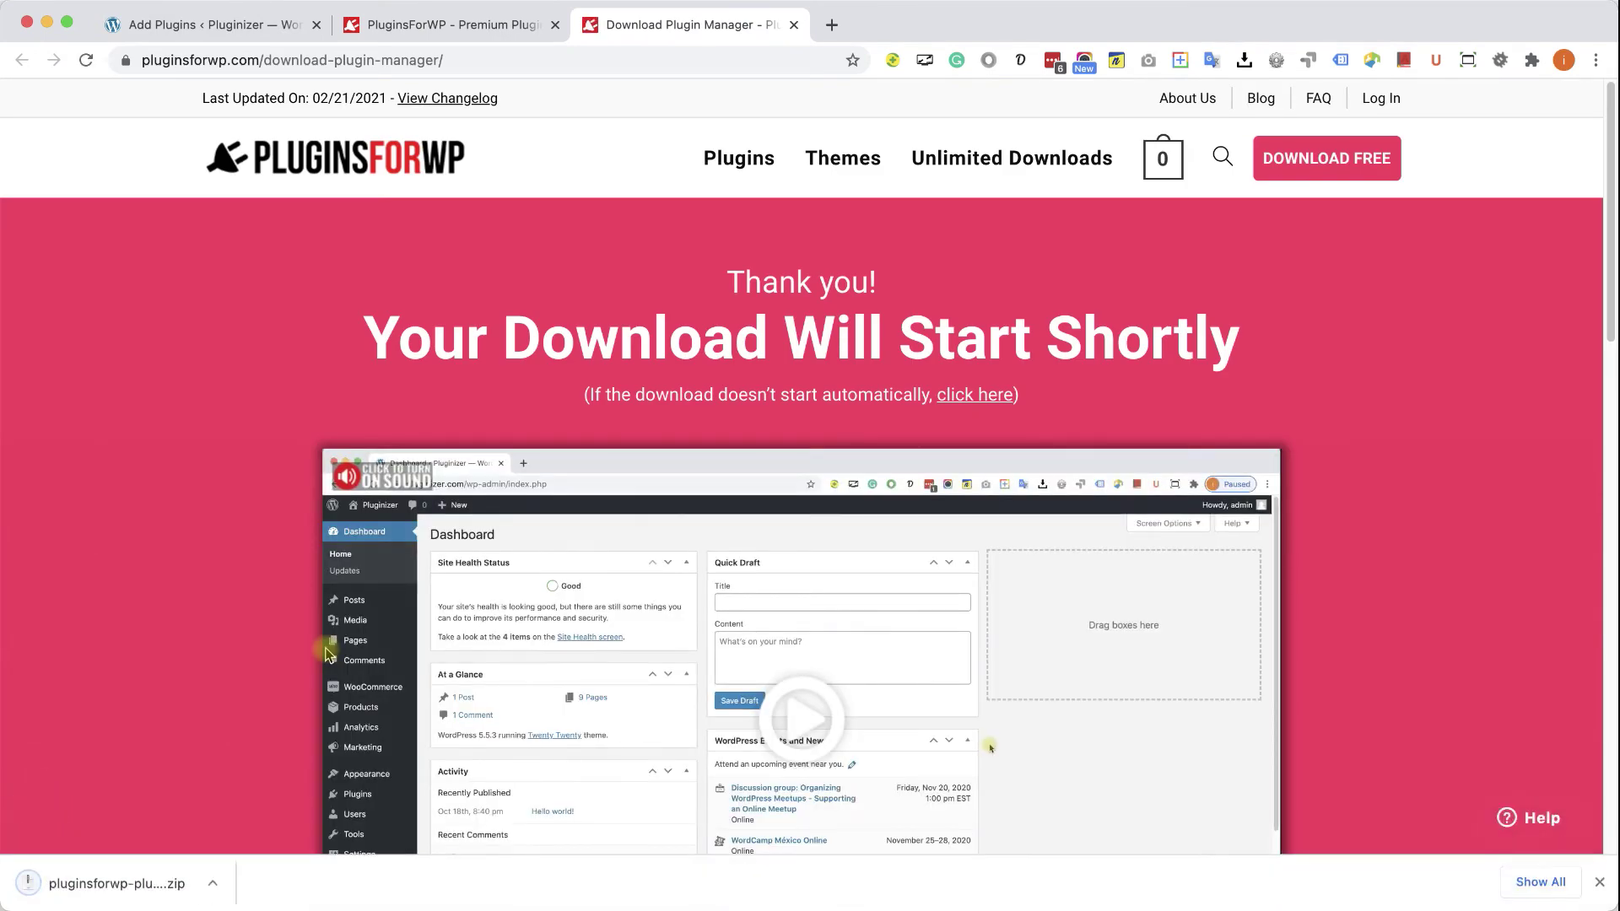
{"action": "left_click", "coordinate": [794, 25]}
Upload the PluginsForWP Plugin Manager zip under Add Plugins, install it and activate it.
{"action": "left_click", "coordinate": [554, 26]}
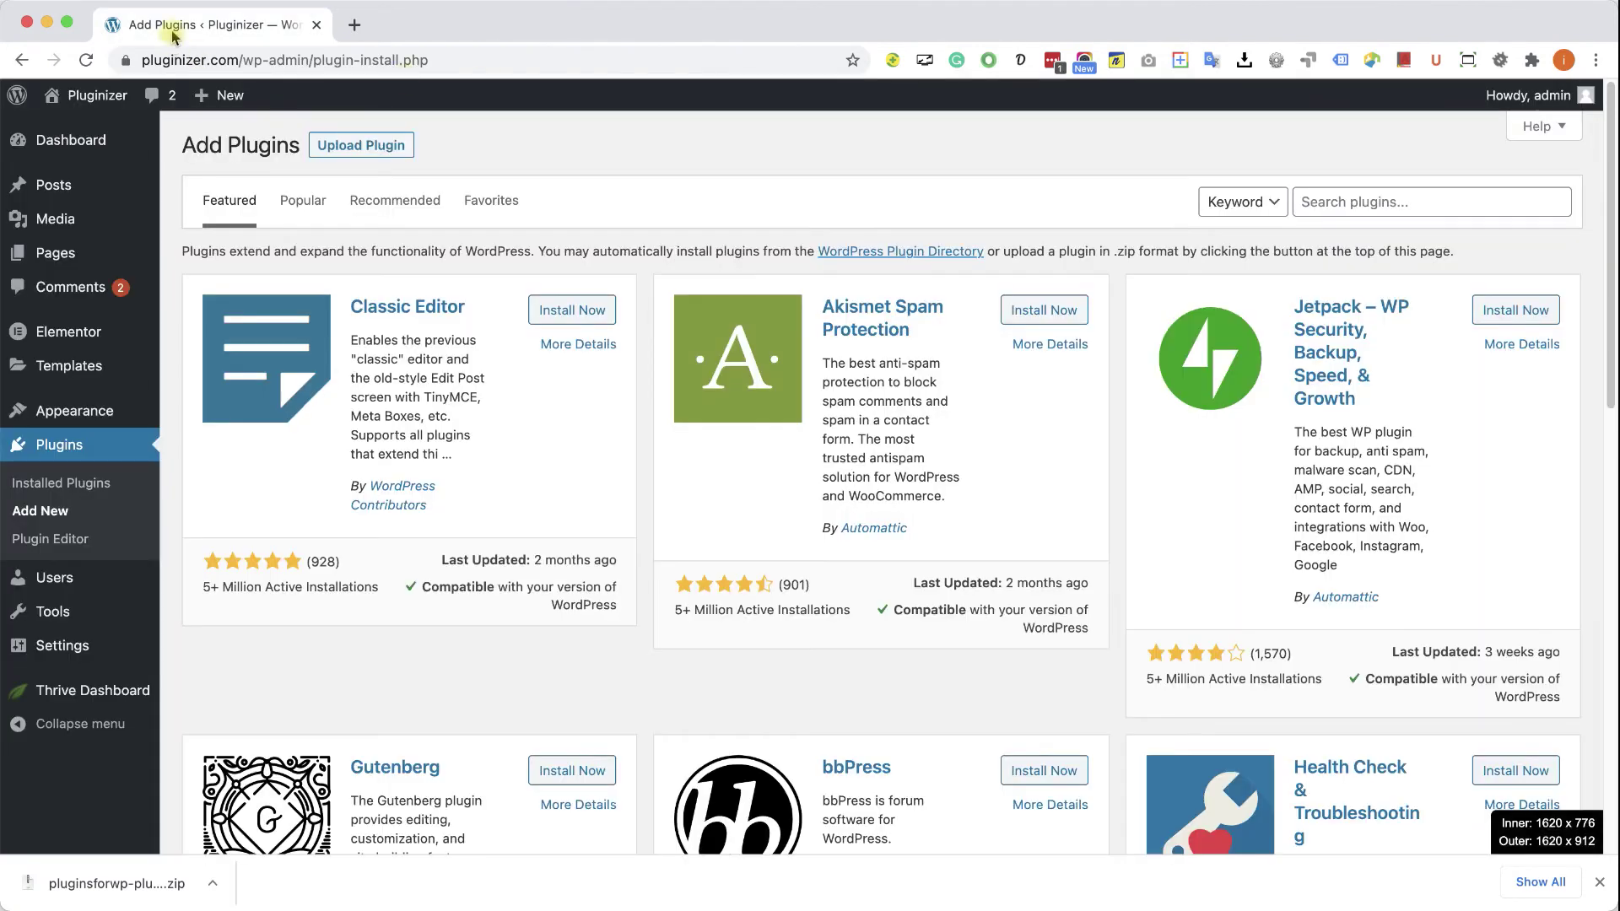
{"action": "left_click", "coordinate": [363, 145]}
{"action": "left_click_drag", "start_coordinate": [130, 873], "coordinate": [747, 329]}
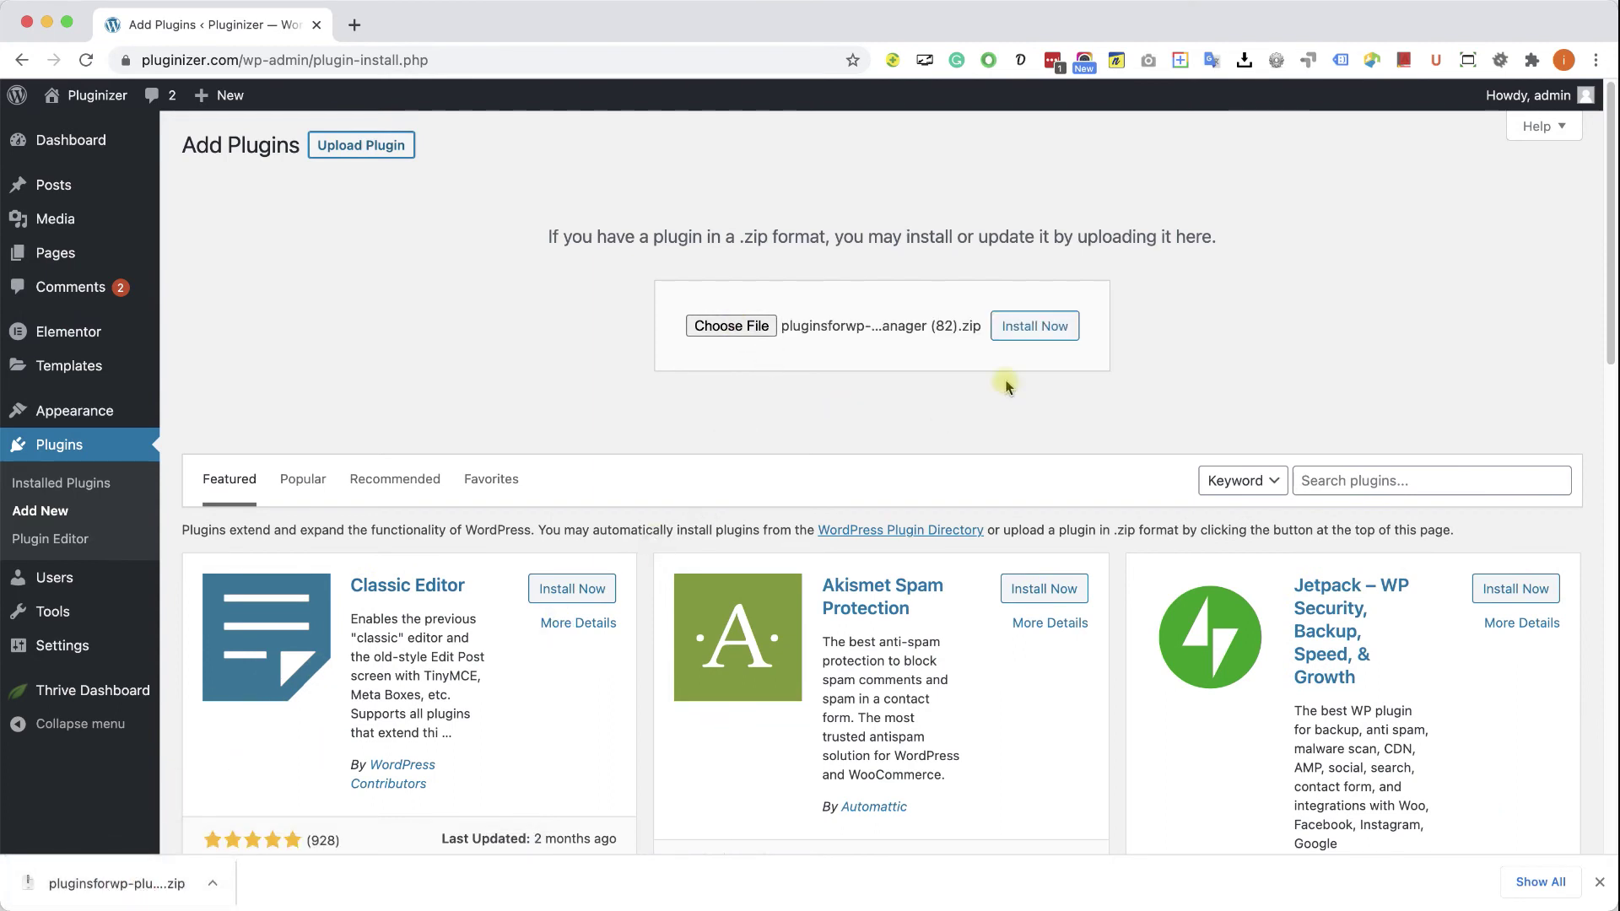
{"action": "left_click", "coordinate": [1035, 327]}
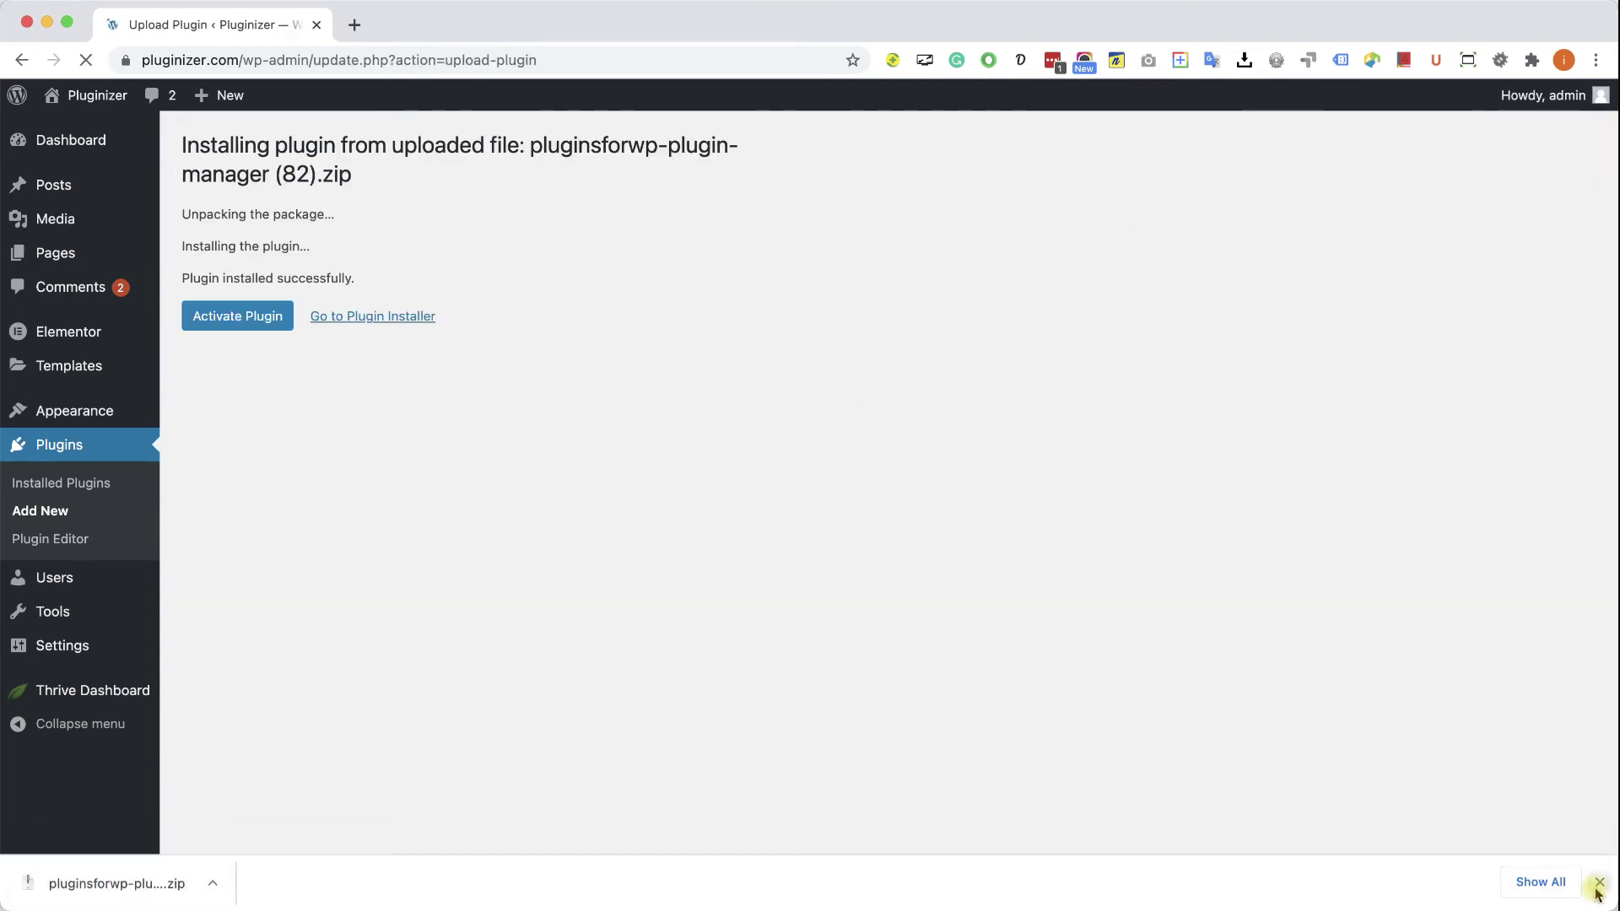
{"action": "left_click", "coordinate": [1599, 883]}
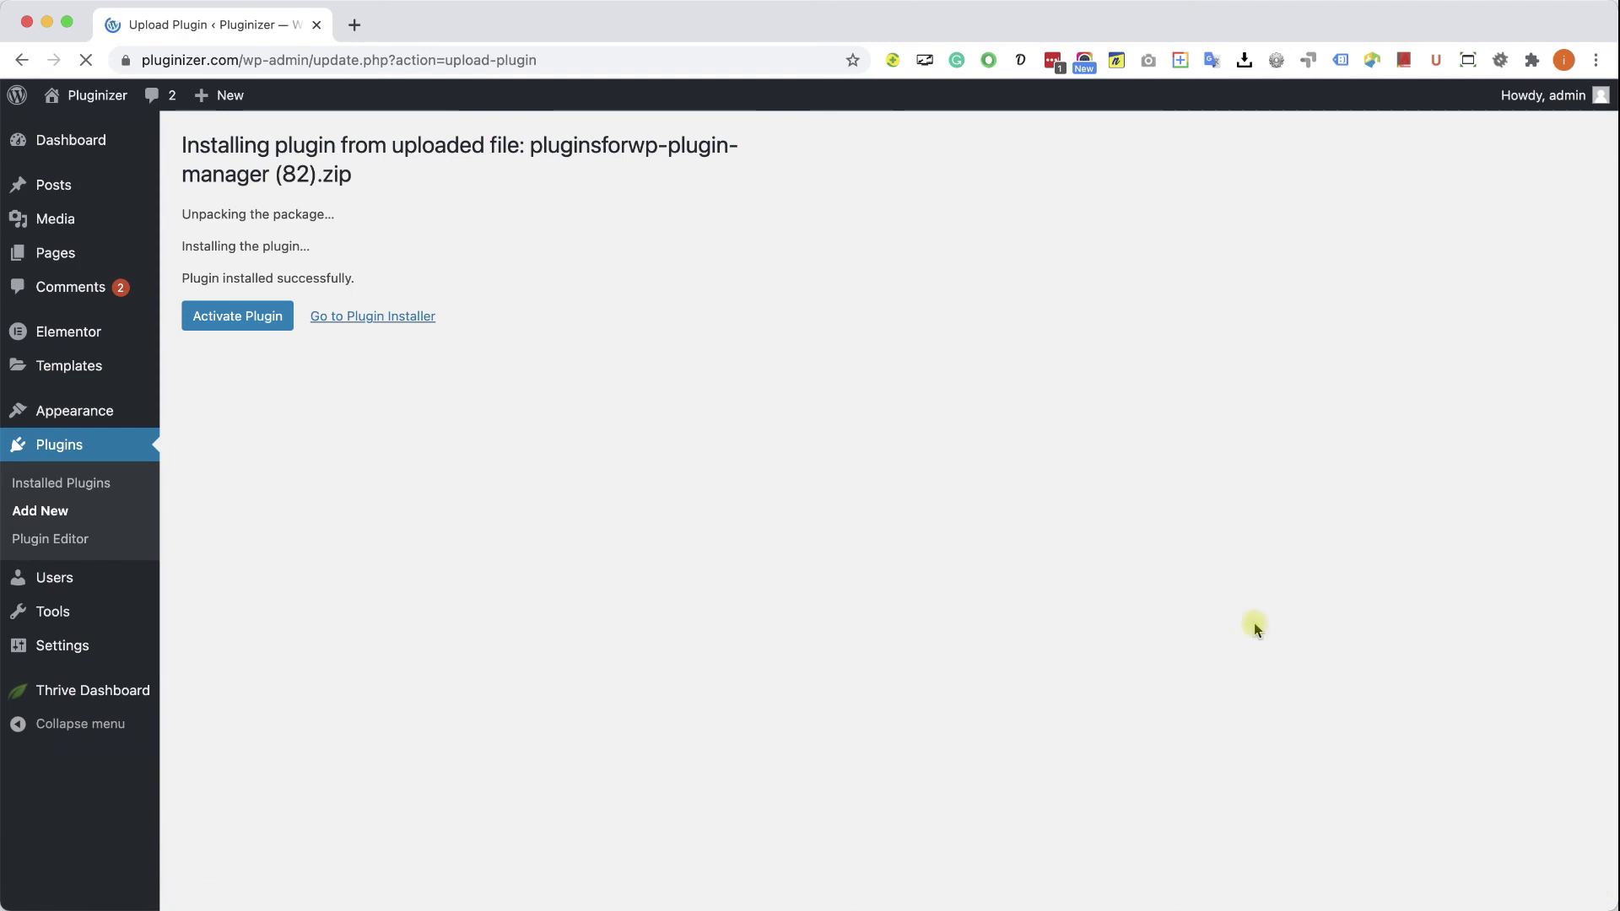
{"action": "left_click", "coordinate": [254, 316]}
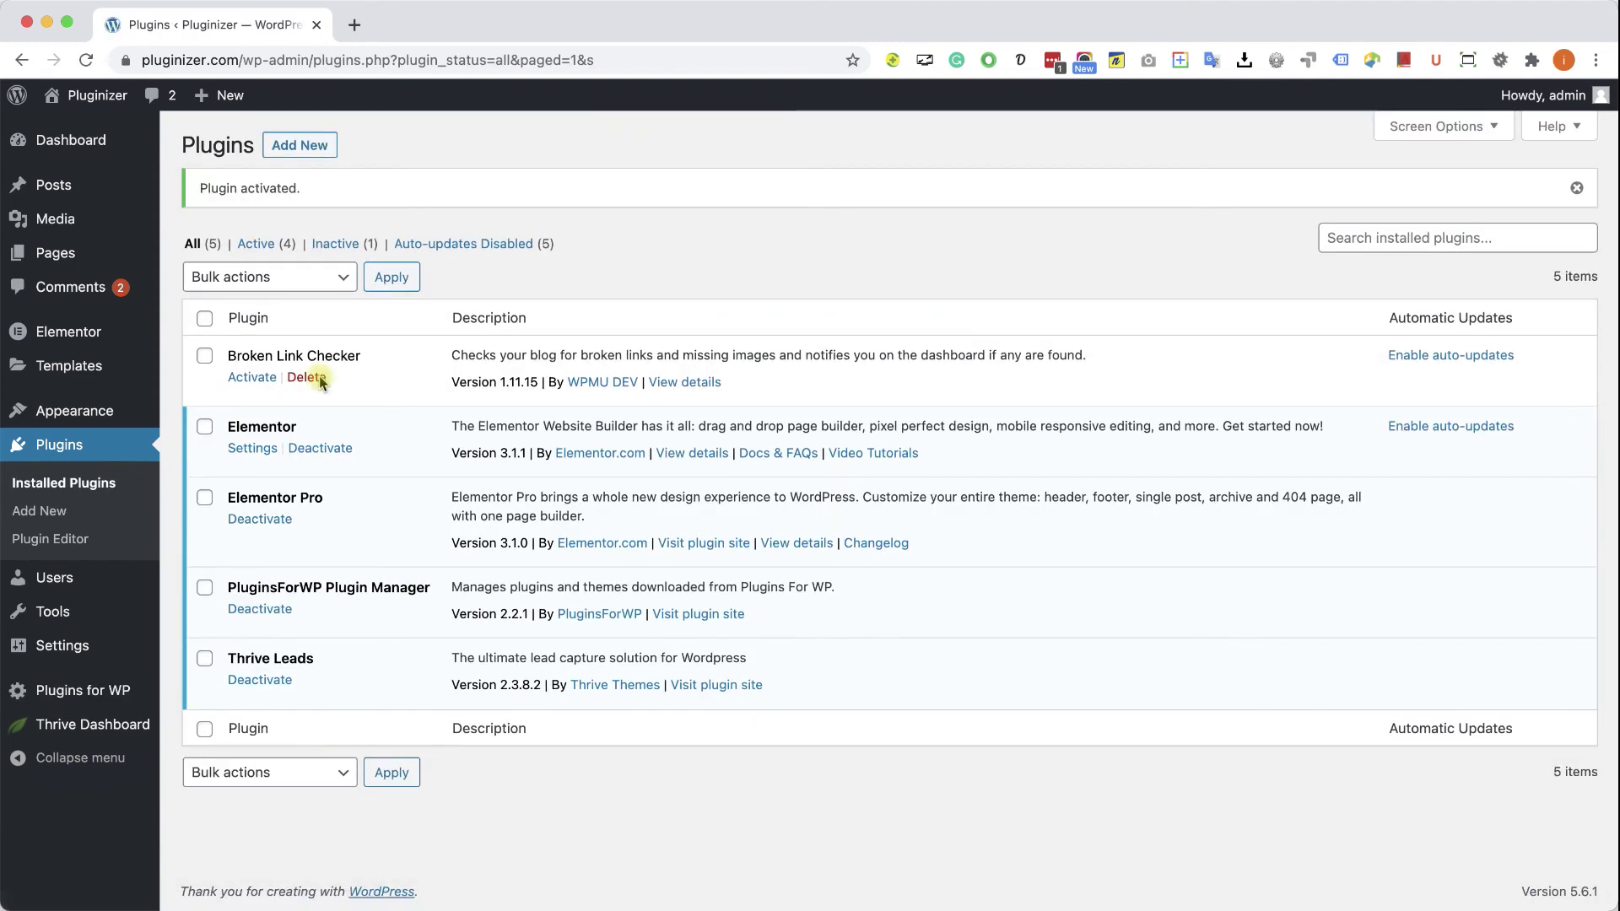
Search the Plugins for WP catalogue for 'woocommerce' and browse the matching plugins.
{"action": "left_click", "coordinate": [89, 690]}
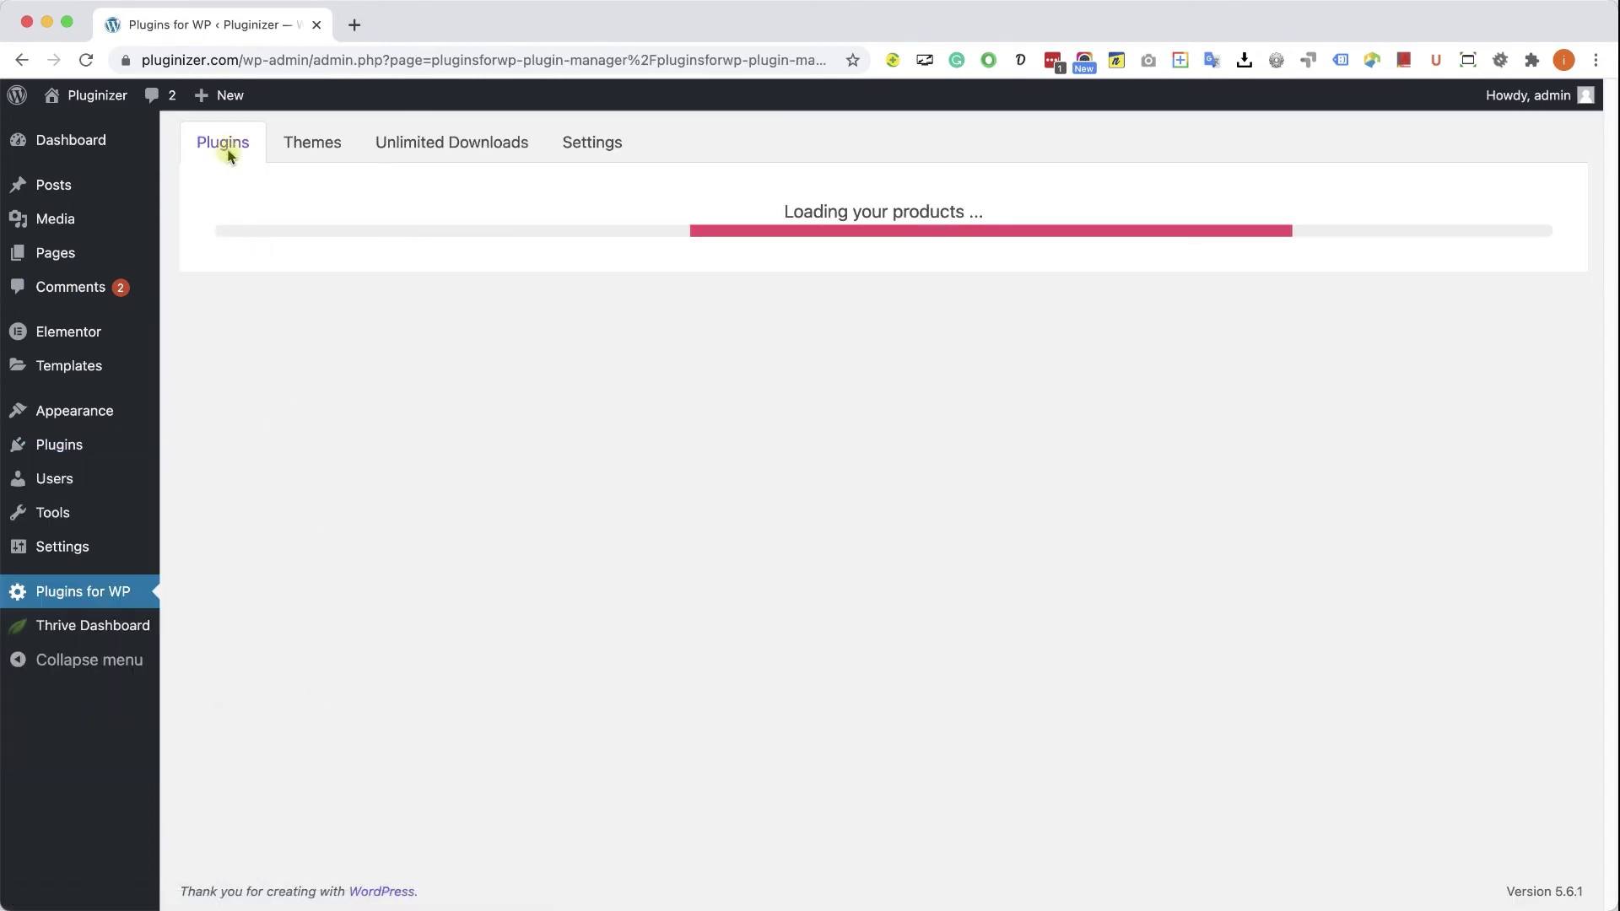
{"action": "scroll", "coordinate": [758, 258], "scroll_direction": "down", "scroll_amount": 3}
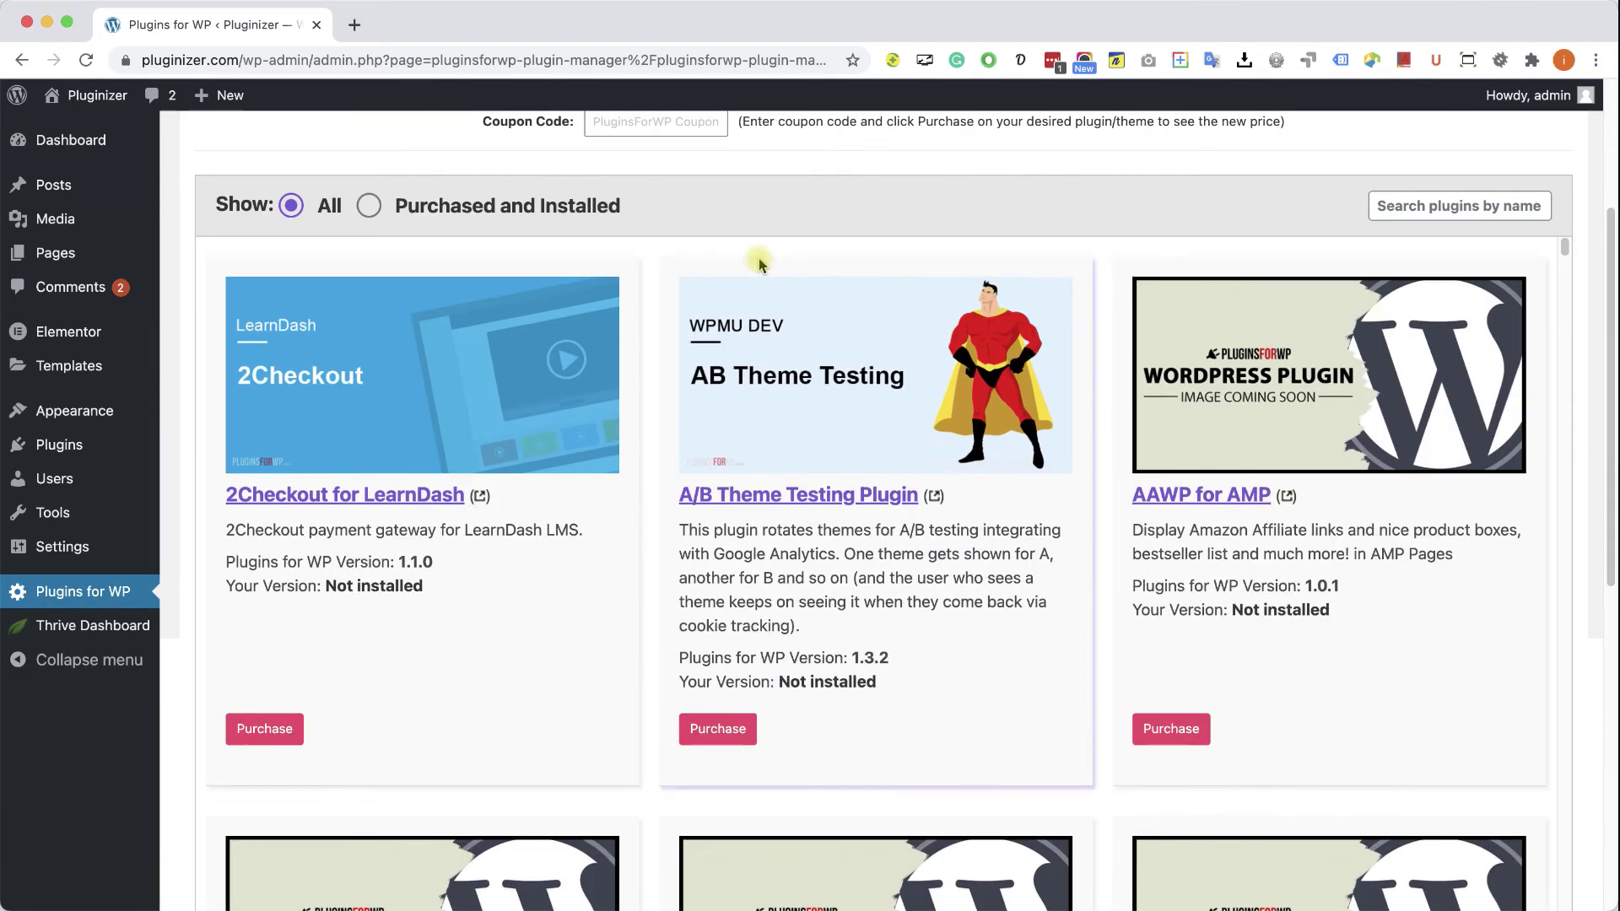
{"action": "left_click", "coordinate": [1437, 206]}
{"action": "type", "text": "woocommerce"}
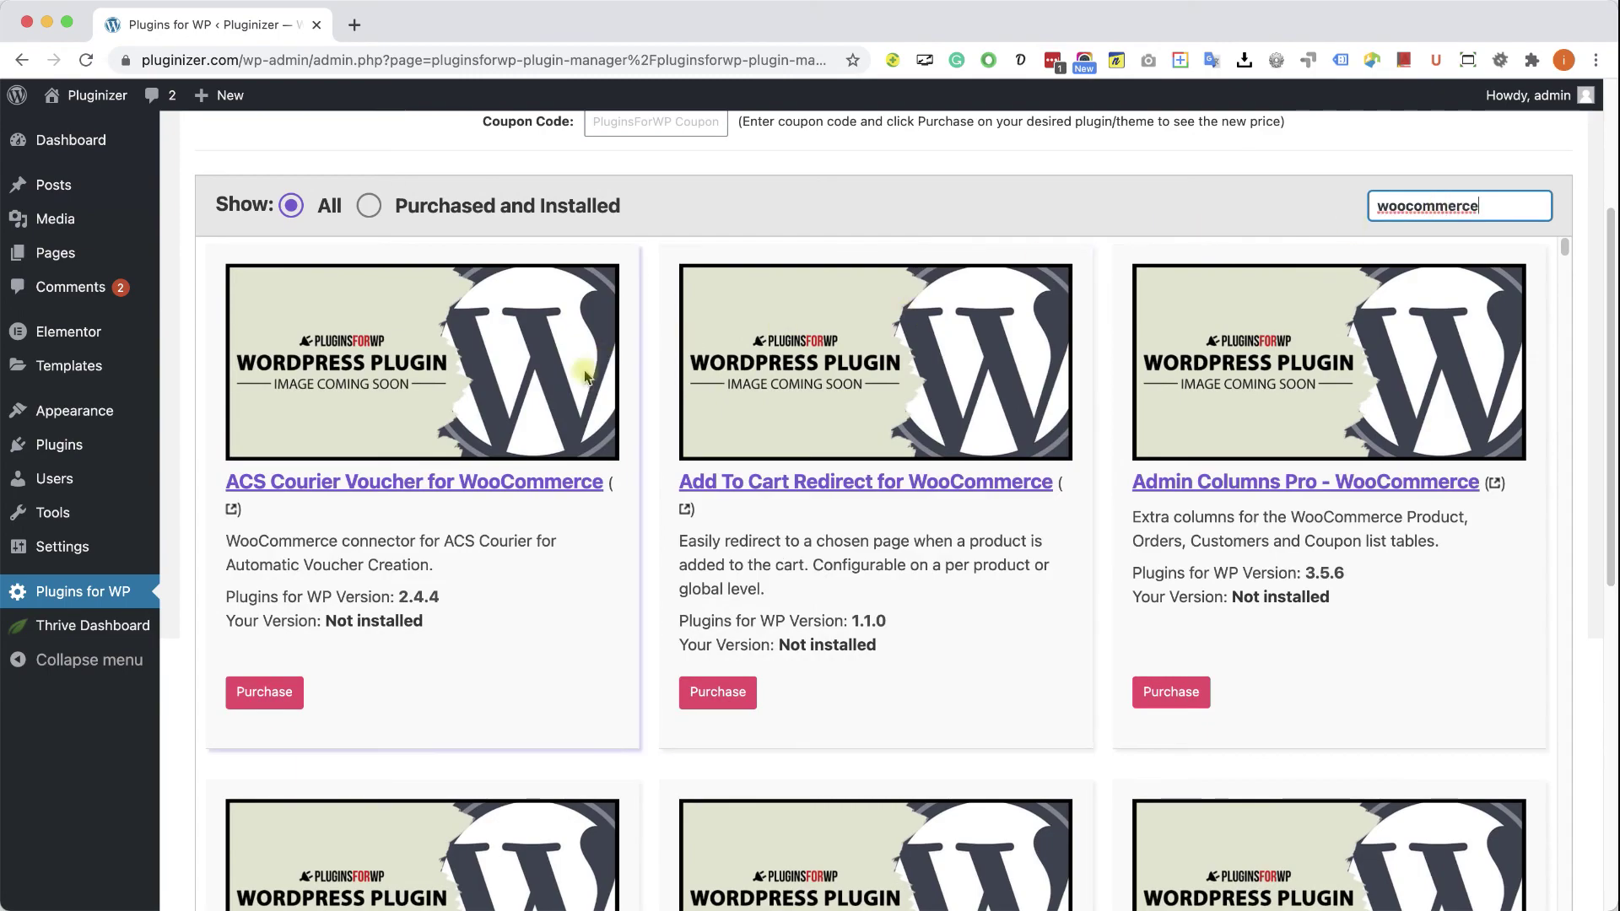
{"action": "scroll", "coordinate": [1002, 604], "scroll_direction": "down", "scroll_amount": 10}
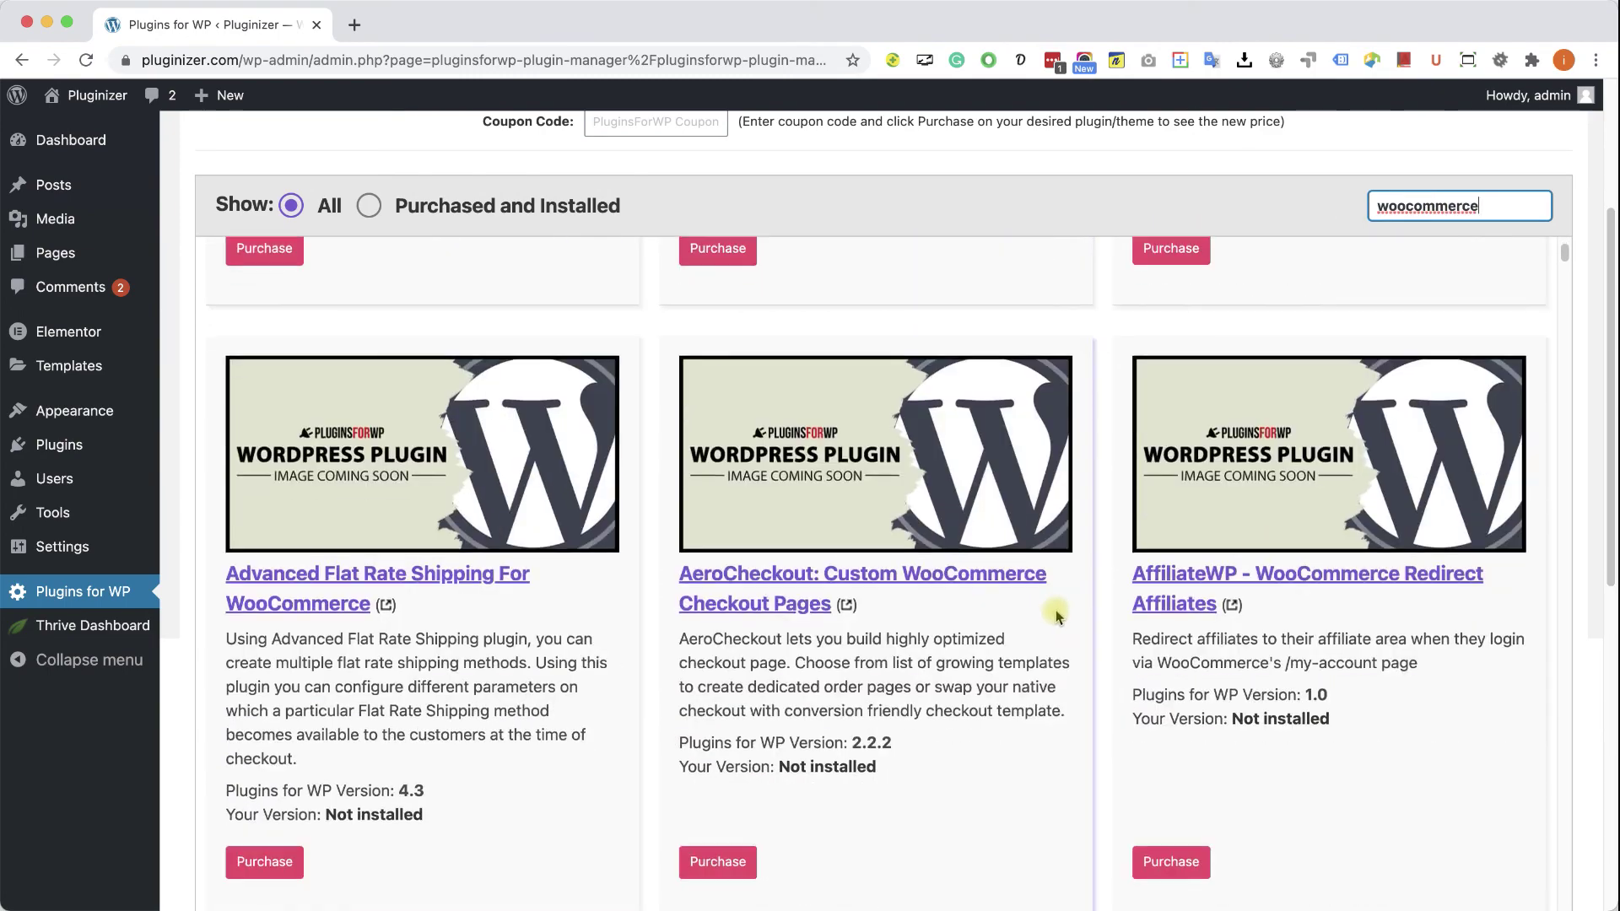
{"action": "scroll", "coordinate": [1090, 608], "scroll_direction": "down", "scroll_amount": 20}
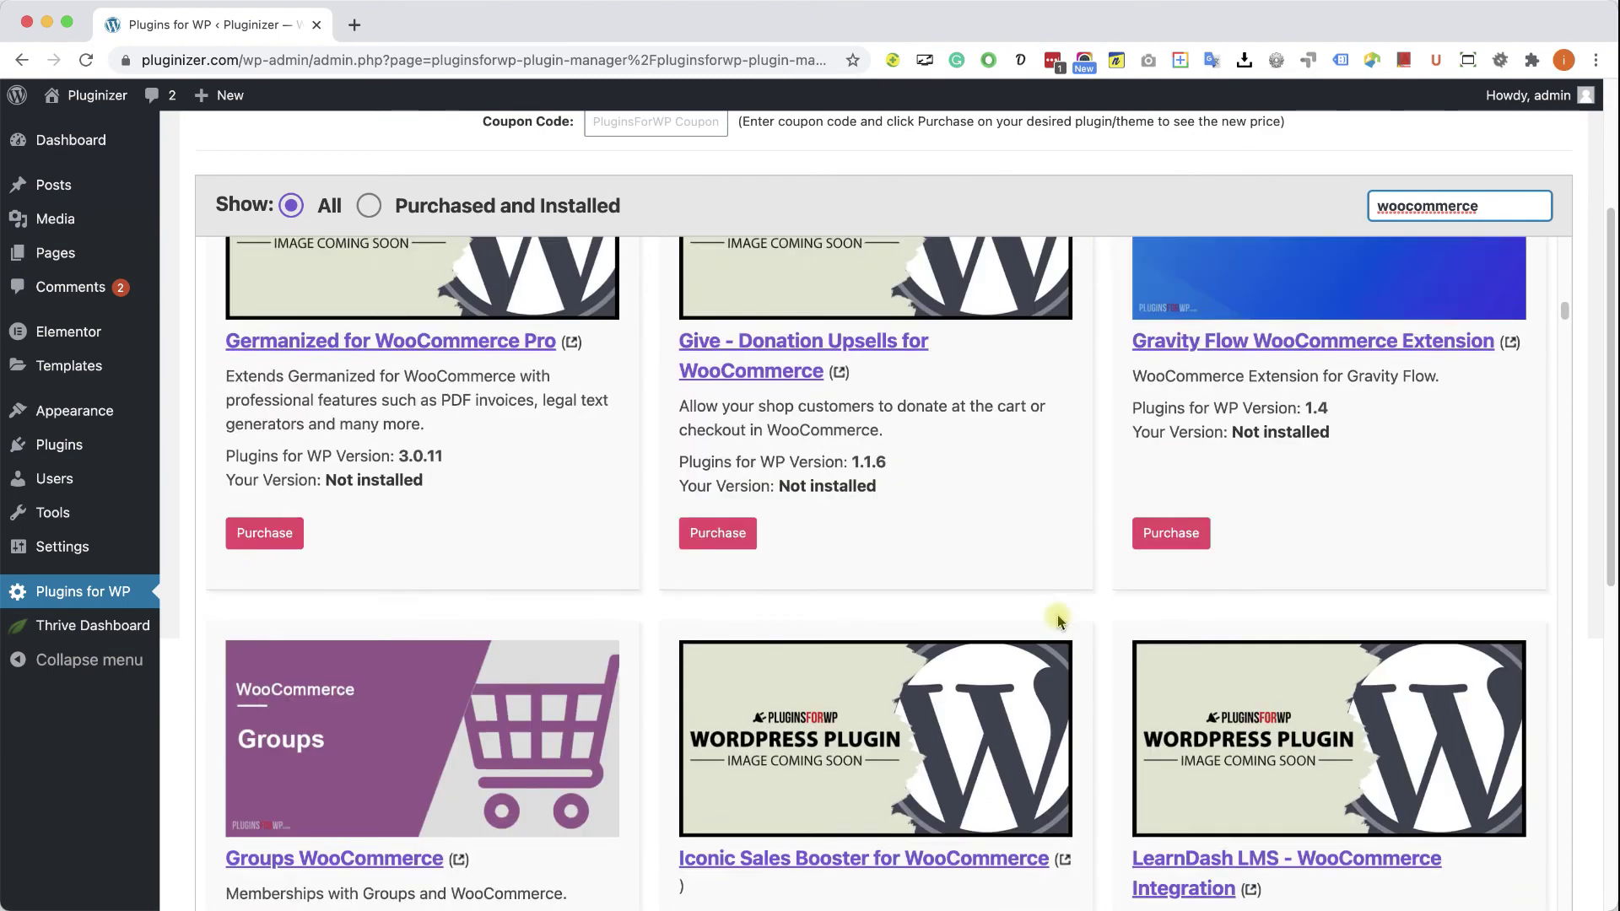
{"action": "scroll", "coordinate": [1060, 621], "scroll_direction": "down", "scroll_amount": 8}
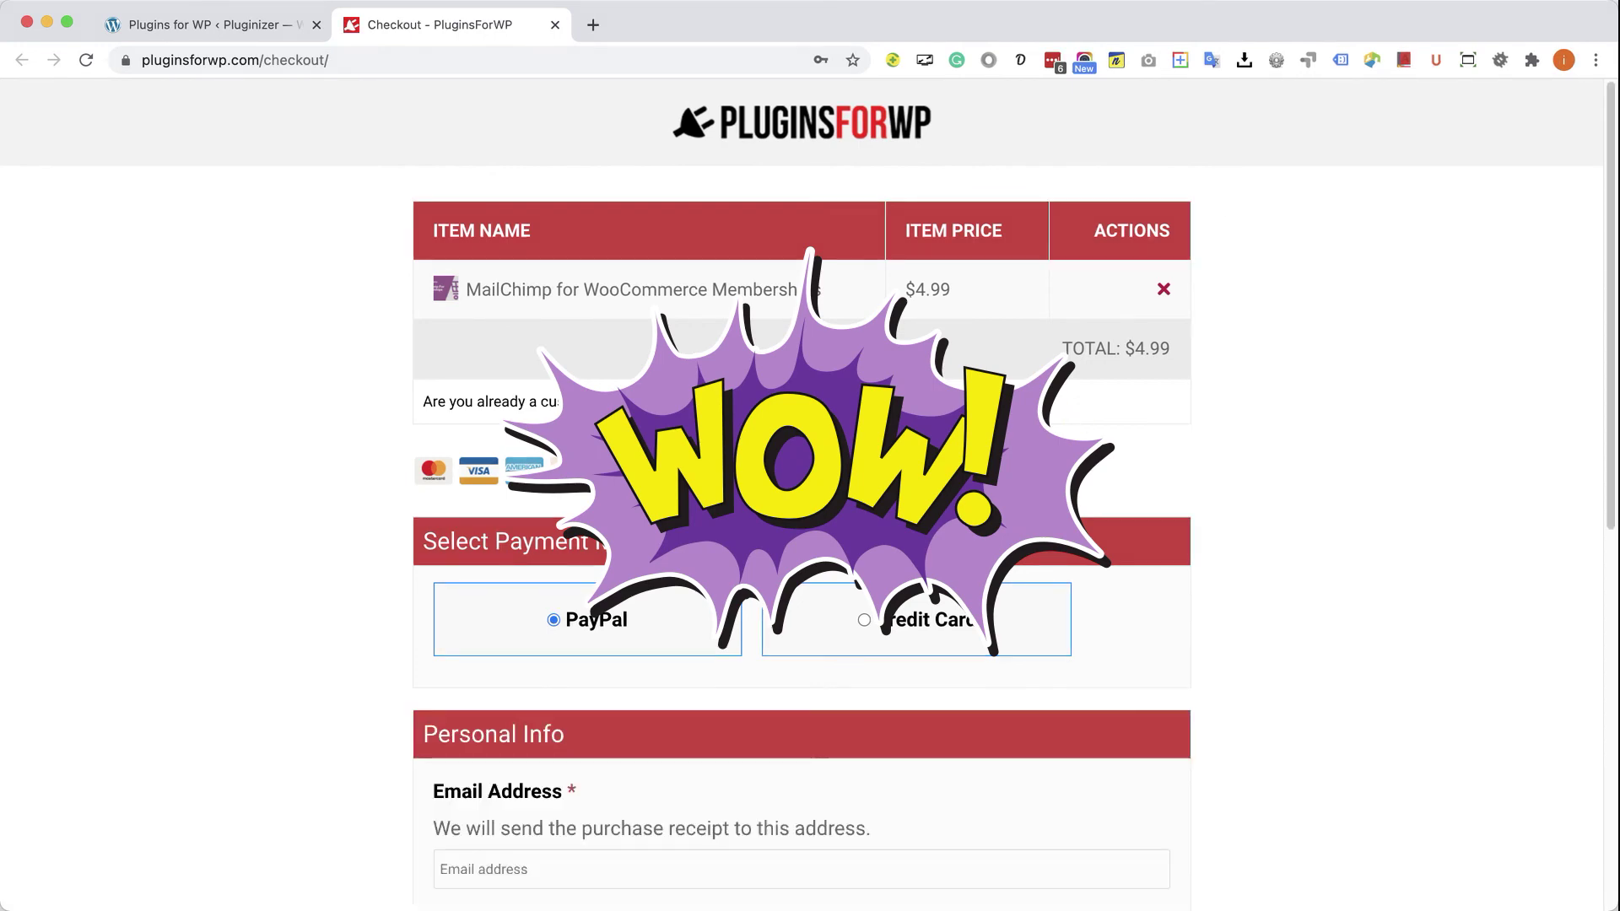
{"action": "left_click", "coordinate": [555, 24]}
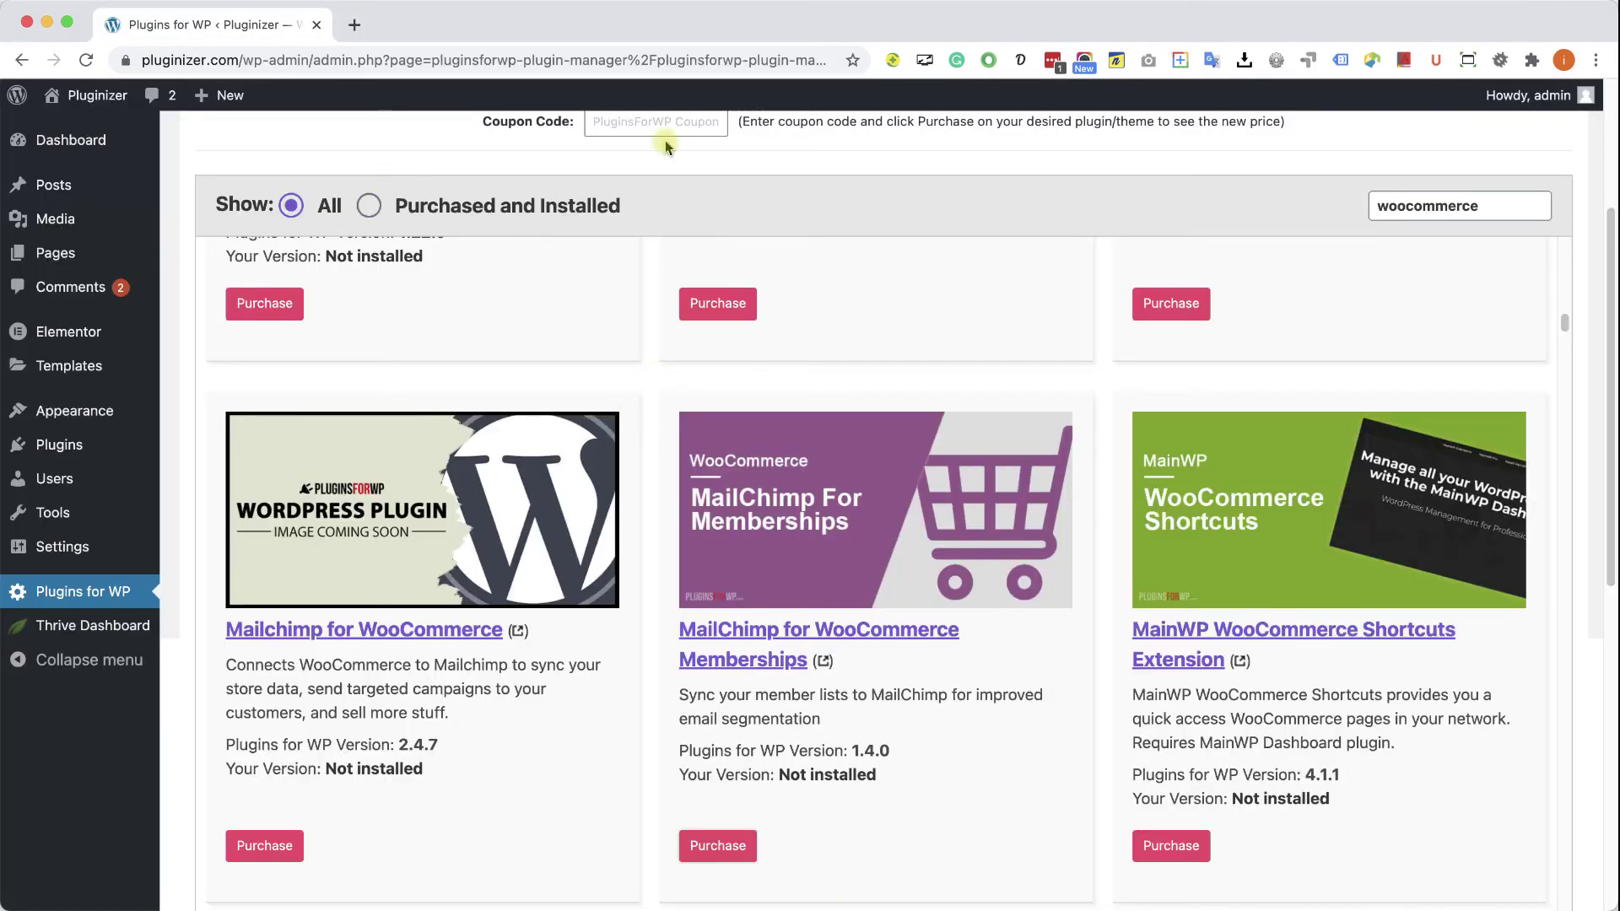
Review the Unlimited Downloads pricing: the $12.97 Monthly Plan and the $87 Annual Plan.
{"action": "scroll", "coordinate": [690, 135], "scroll_direction": "up", "scroll_amount": 3}
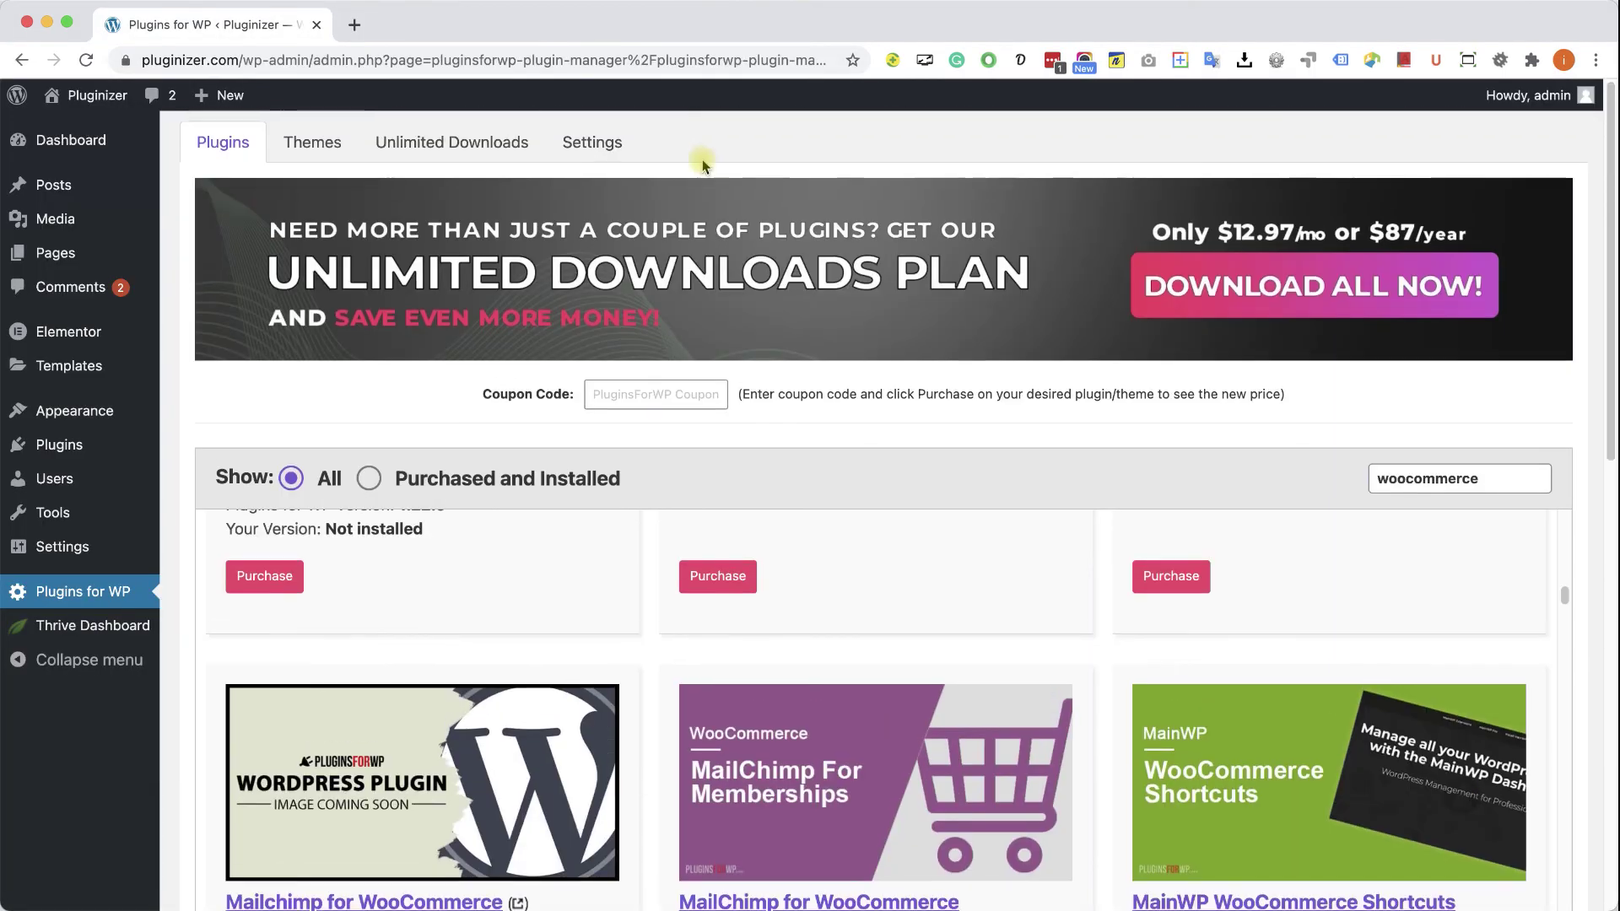
{"action": "left_click", "coordinate": [513, 157]}
{"action": "scroll", "coordinate": [734, 444], "scroll_direction": "down", "scroll_amount": 5}
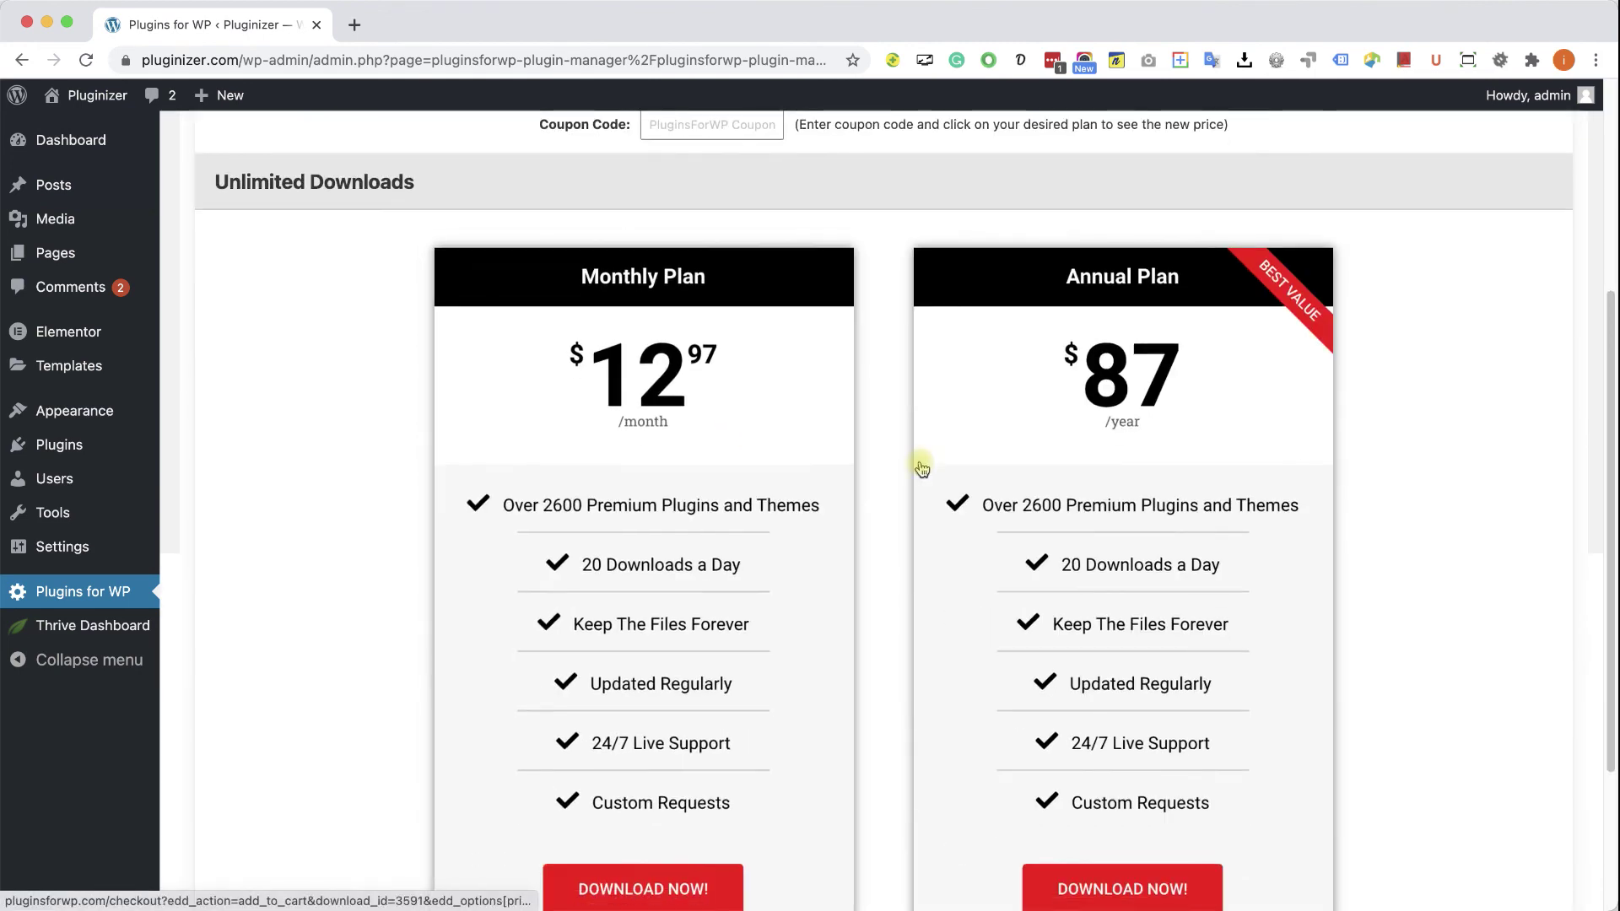
{"action": "scroll", "coordinate": [922, 469], "scroll_direction": "down", "scroll_amount": 1}
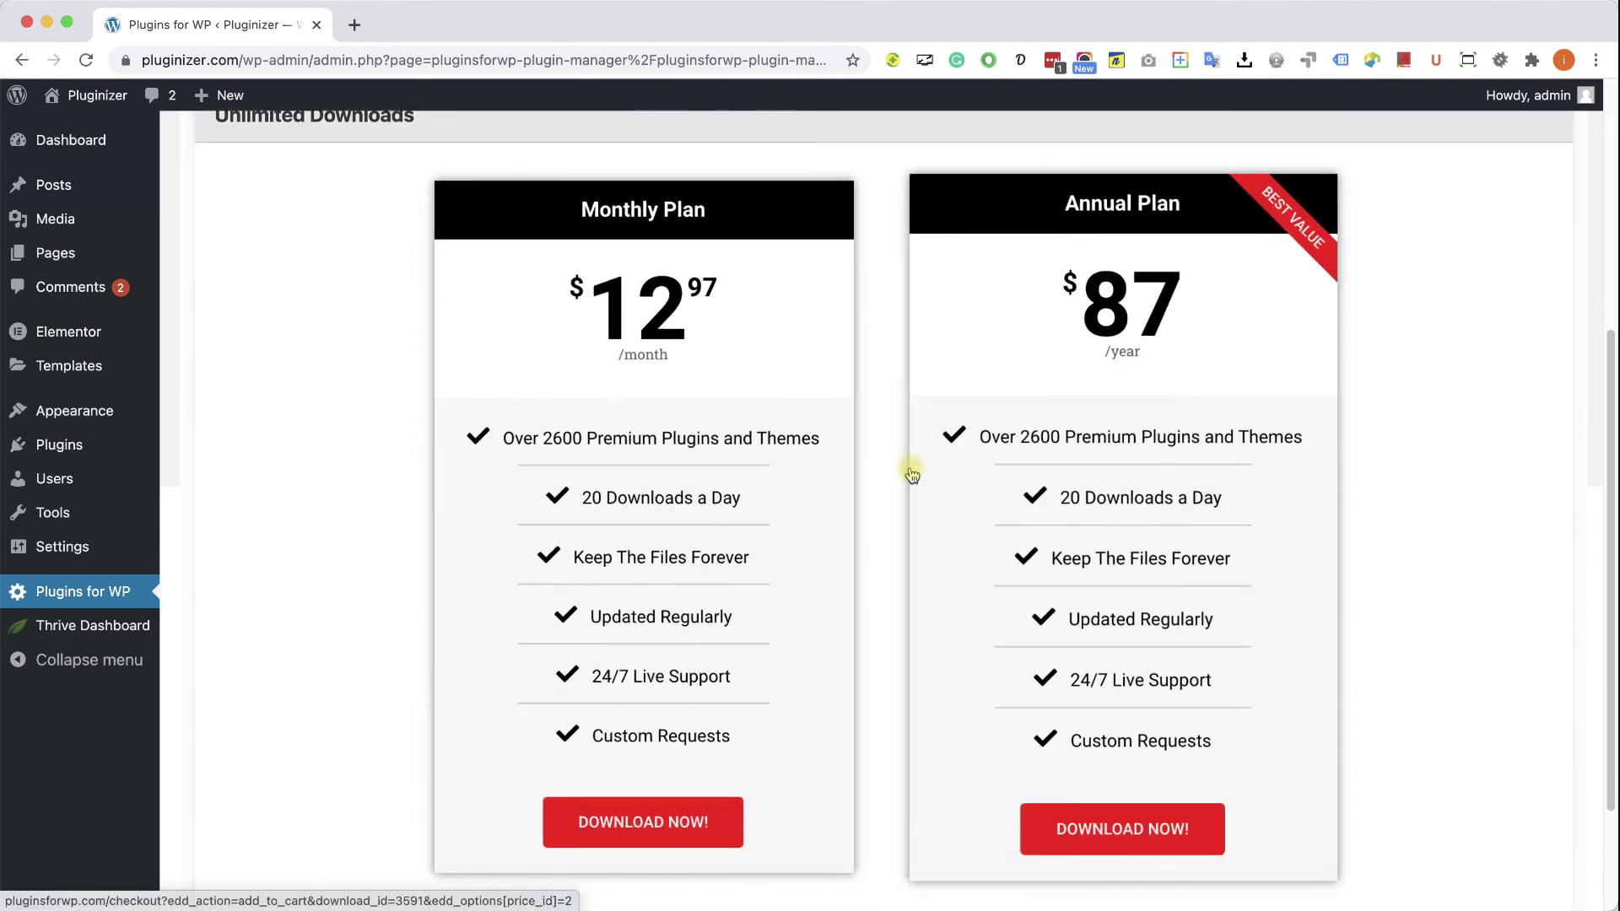